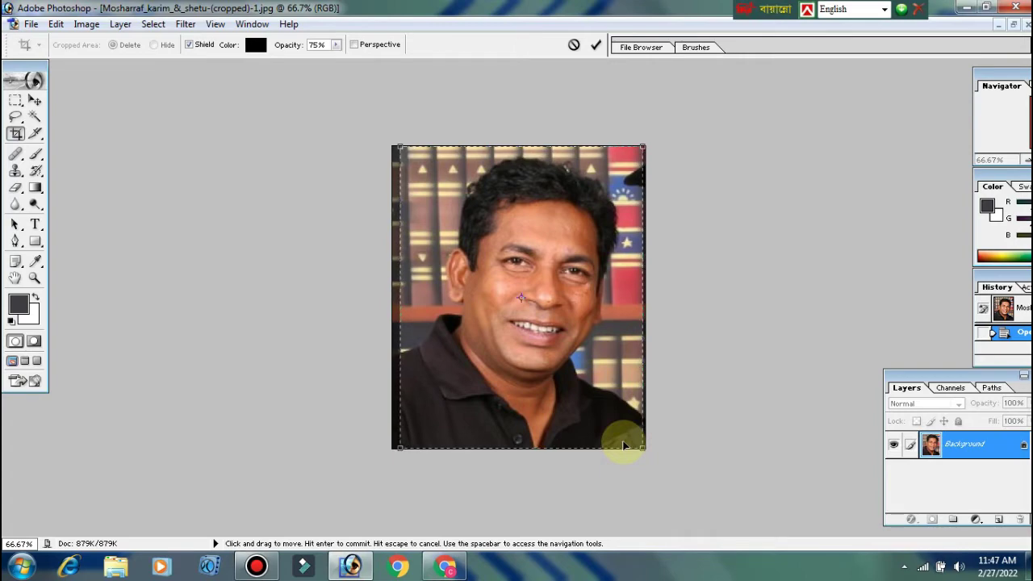
# Step: Crop the portrait photo to 40 mm by 50 mm at 300 pixels/inch
pyautogui.press('Return')
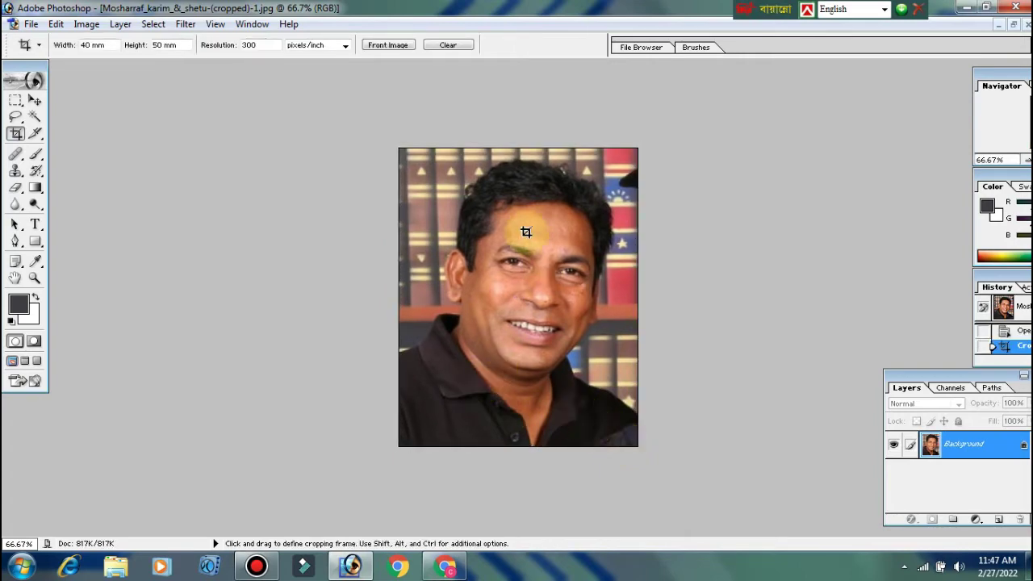
# Step: Start a Pen tool path at the photo's left edge and trace the shoulder and shirt collar up to the neck
pyautogui.click(16, 241)
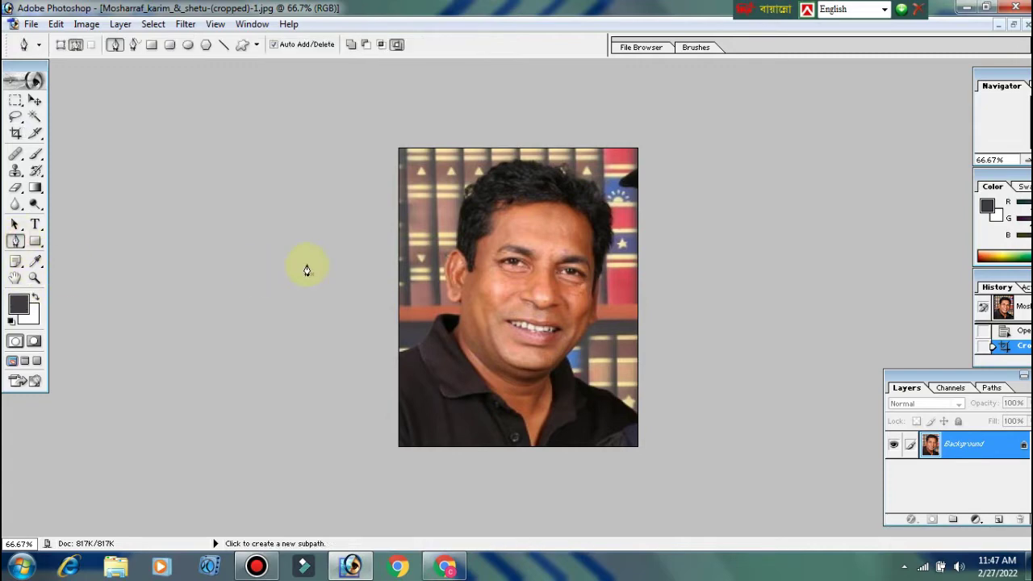
pyautogui.hotkey('ctrl', '+')
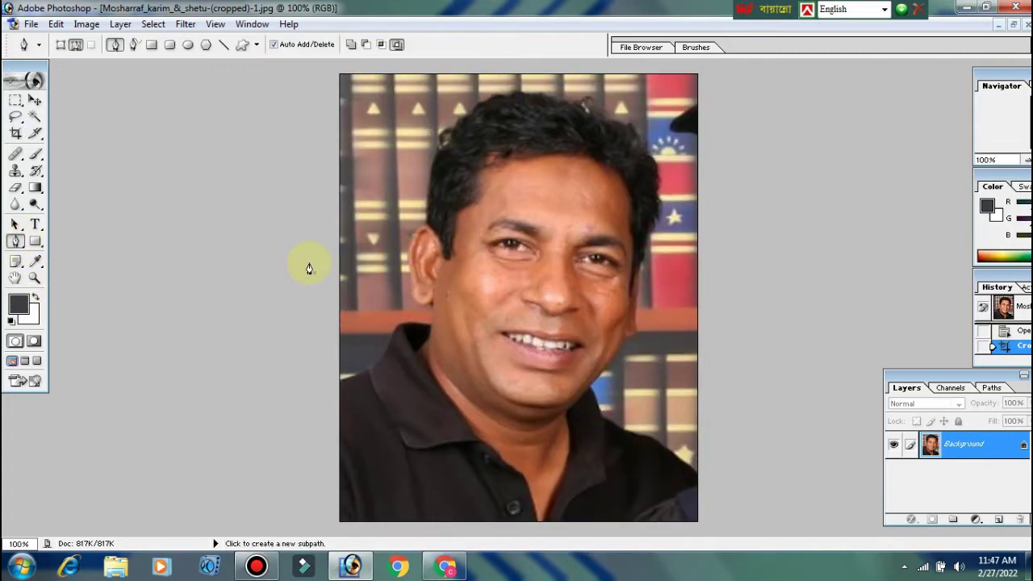
pyautogui.hotkey('ctrl', '+')
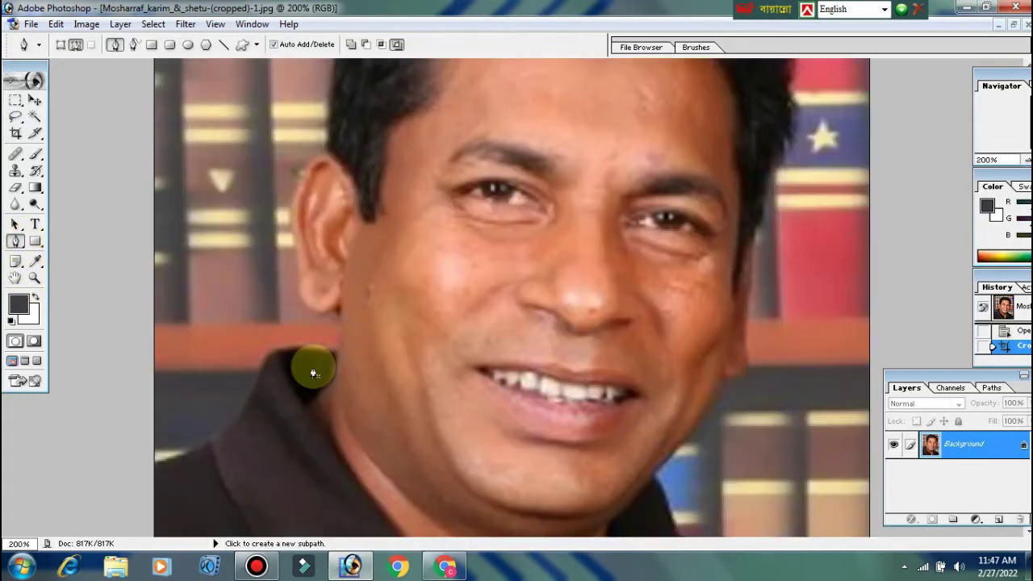
pyautogui.moveTo(272, 461); pyautogui.dragTo(263, 406)
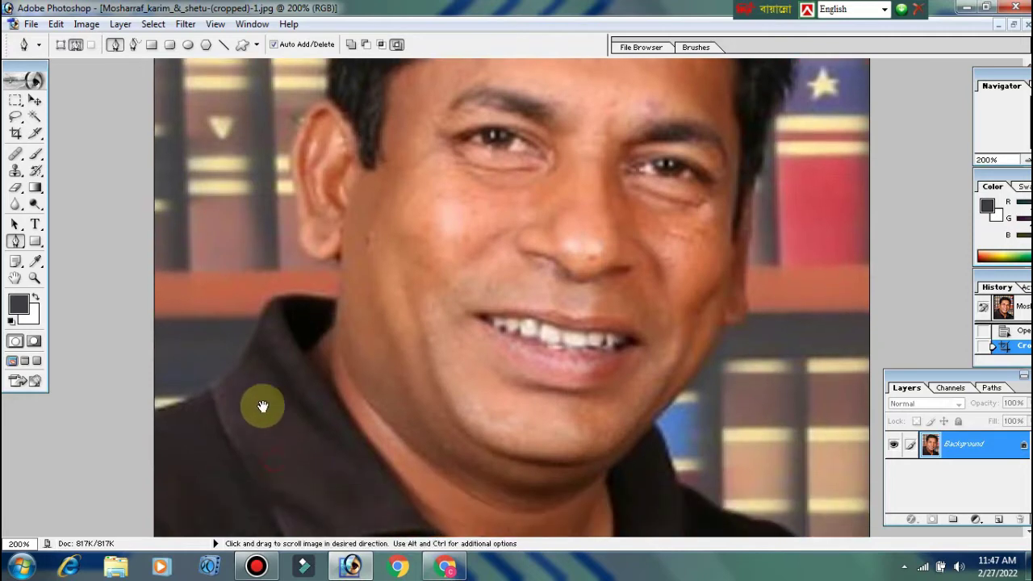
pyautogui.click(153, 414)
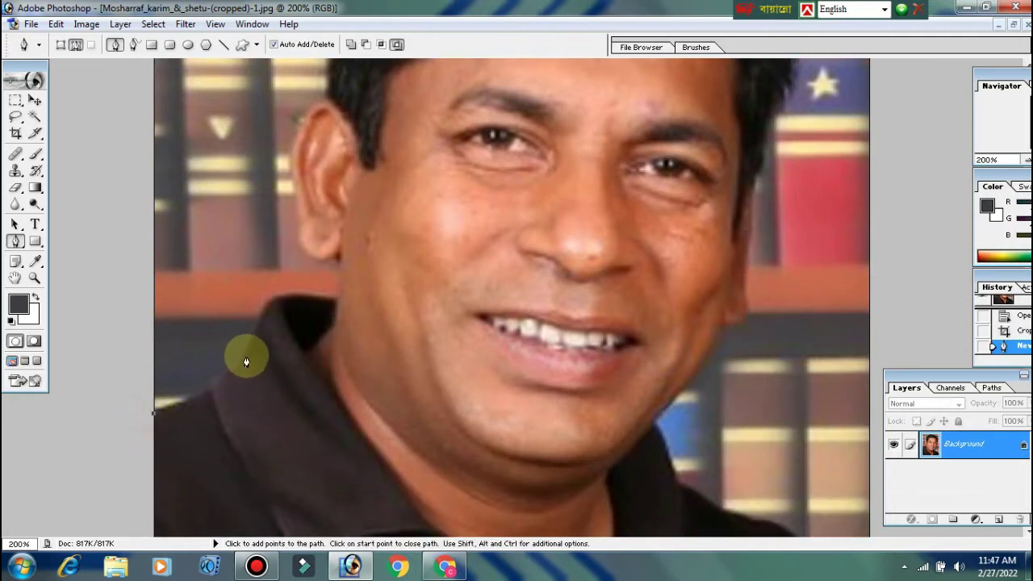
pyautogui.moveTo(246, 357); pyautogui.dragTo(254, 321)
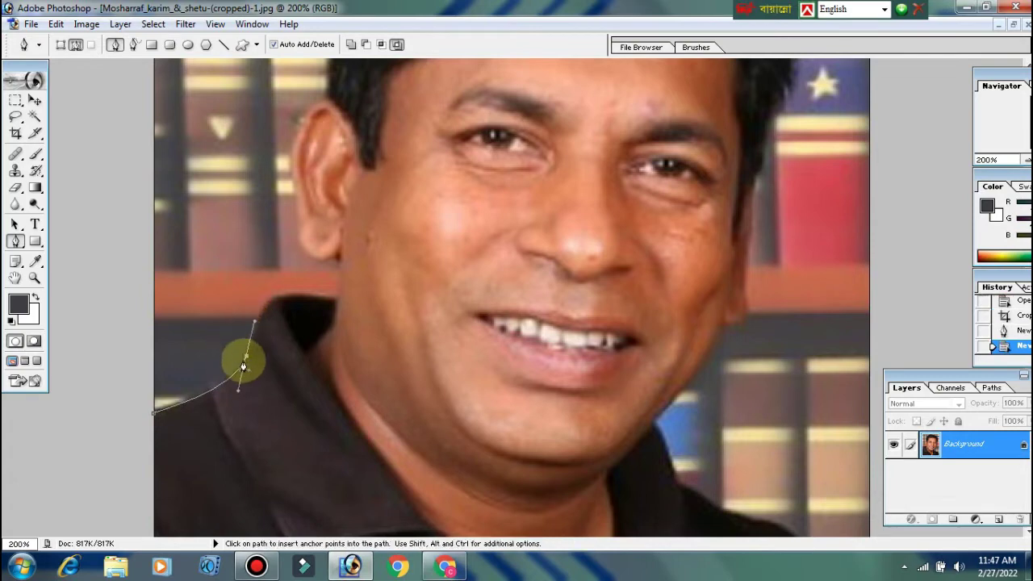
pyautogui.keyDown('alt'); pyautogui.click(246, 356); pyautogui.keyUp('alt')
pyautogui.moveTo(303, 299); pyautogui.dragTo(342, 242)
pyautogui.click(305, 301)
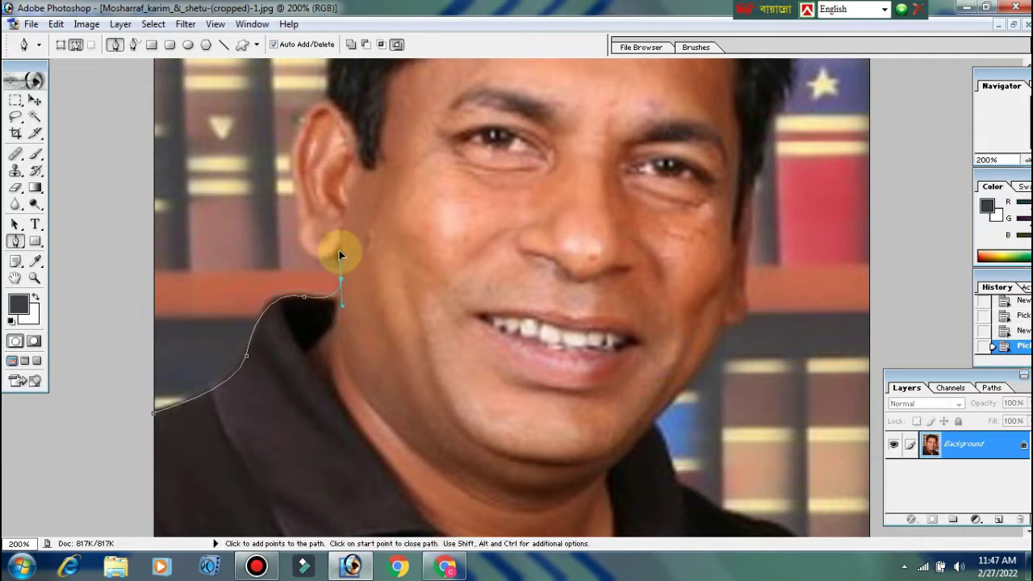
pyautogui.moveTo(339, 278); pyautogui.dragTo(342, 266)
pyautogui.click(341, 279)
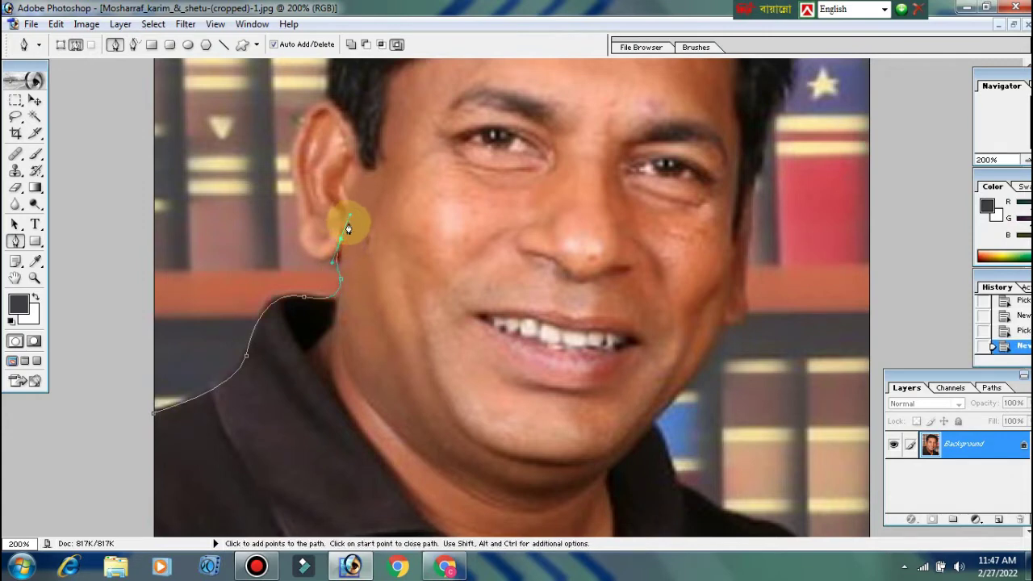
# Step: Continue the path around the man's ear on the left of the photo, from the lobe to the hairline
pyautogui.click(341, 238)
pyautogui.moveTo(303, 229); pyautogui.dragTo(306, 164)
pyautogui.click(303, 223)
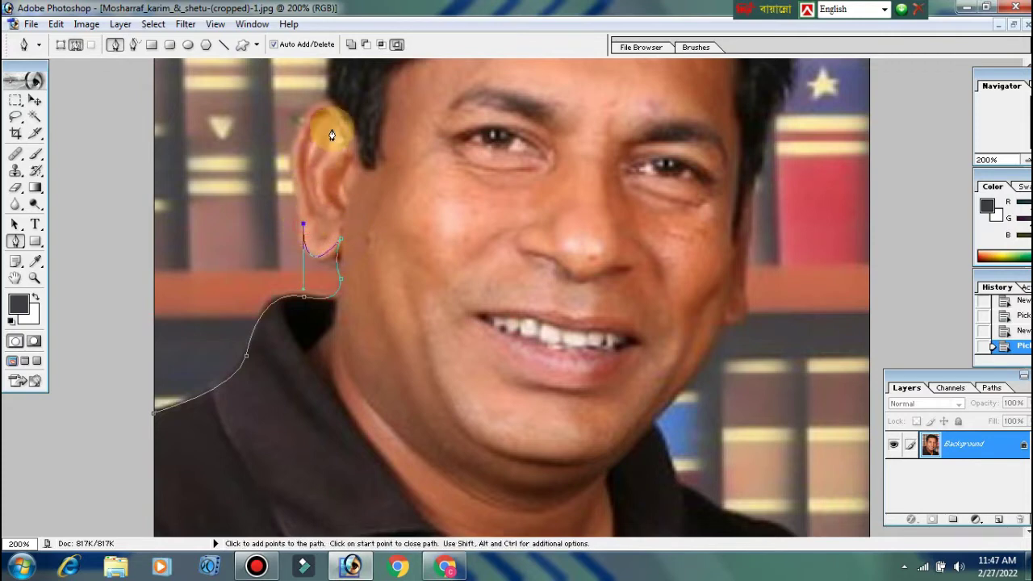
pyautogui.moveTo(334, 102); pyautogui.dragTo(393, 259)
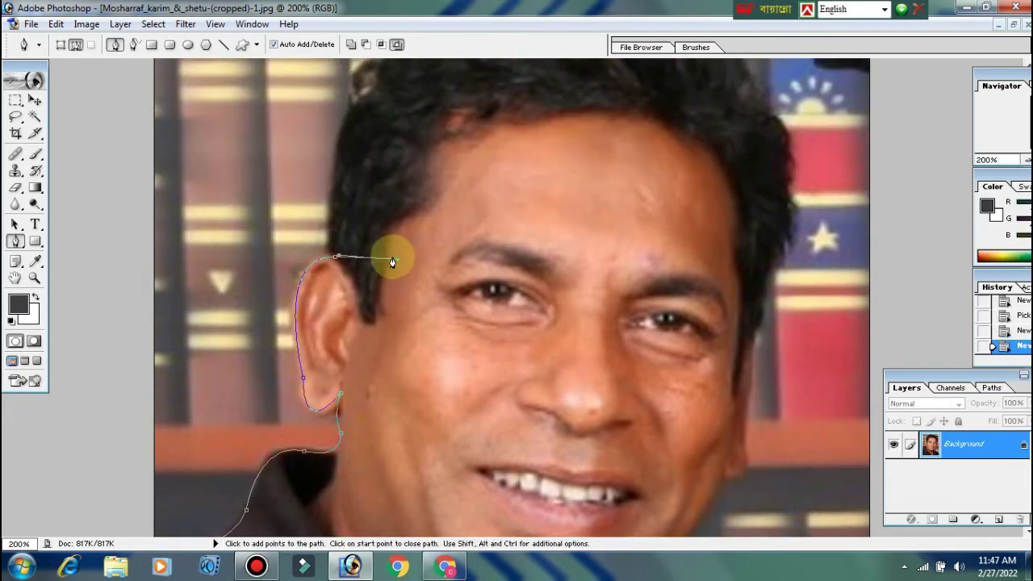
pyautogui.hotkey('ctrl', 'z')
pyautogui.click(330, 259)
# Step: Trace the path along the outline of the hair, over the top of the head to its opposite side
pyautogui.scroll(3, 438, 363)
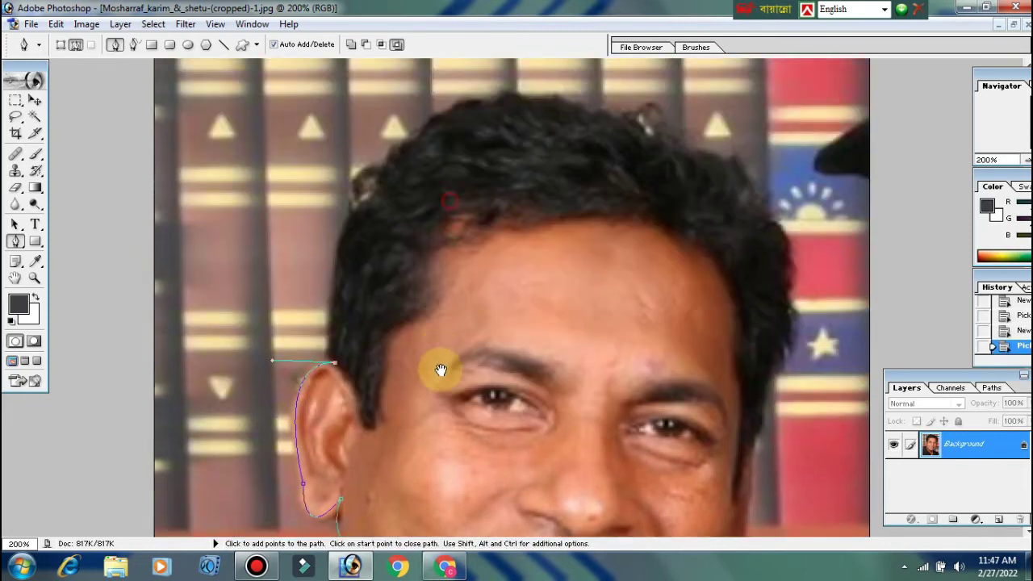
pyautogui.moveTo(377, 179); pyautogui.dragTo(446, 102)
pyautogui.click(379, 178)
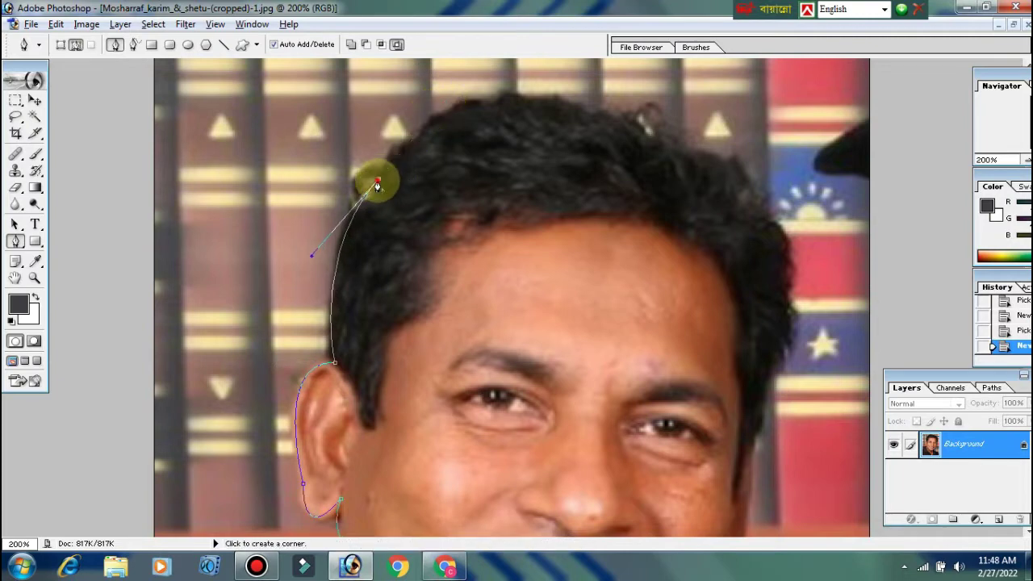
pyautogui.moveTo(609, 124); pyautogui.dragTo(780, 174)
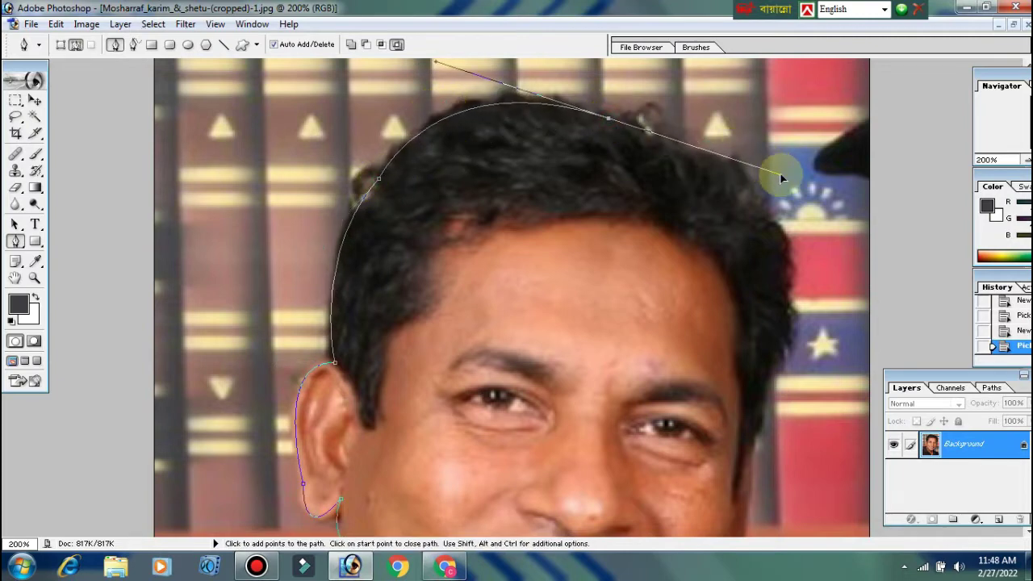
pyautogui.click(610, 123)
pyautogui.moveTo(789, 254); pyautogui.dragTo(831, 350)
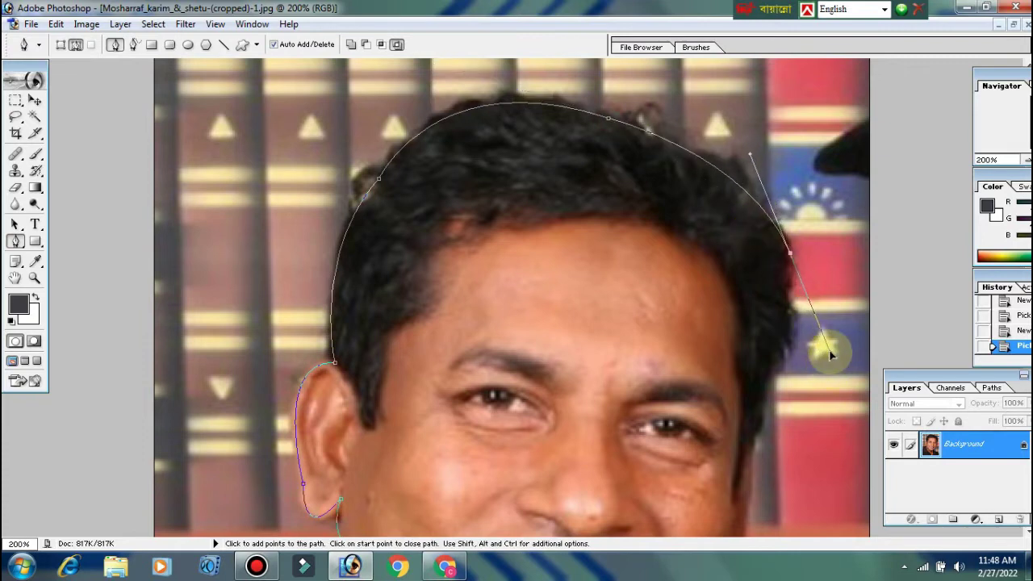
pyautogui.click(788, 258)
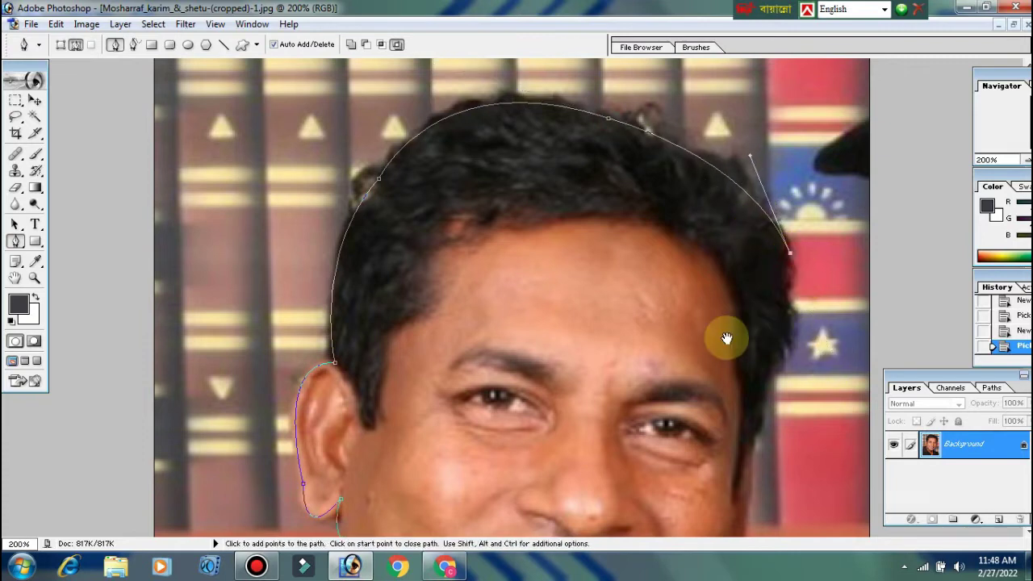
# Step: Extend the path down the side of the hair and along the outer edge of the ear on the photo's right
pyautogui.scroll(-3, 734, 306)
pyautogui.moveTo(759, 310); pyautogui.dragTo(710, 422)
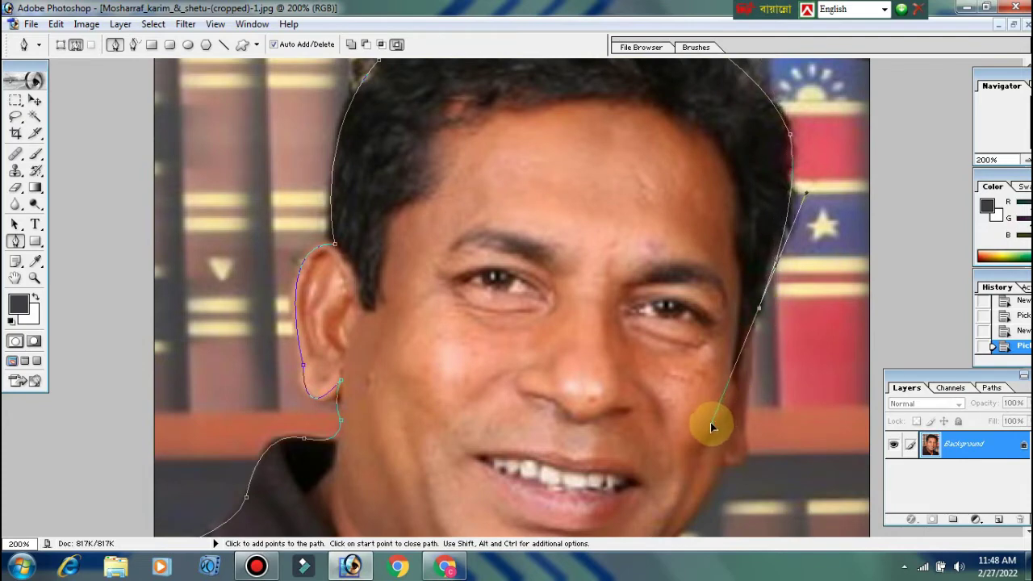
pyautogui.click(758, 308)
pyautogui.click(745, 394)
pyautogui.press('space')
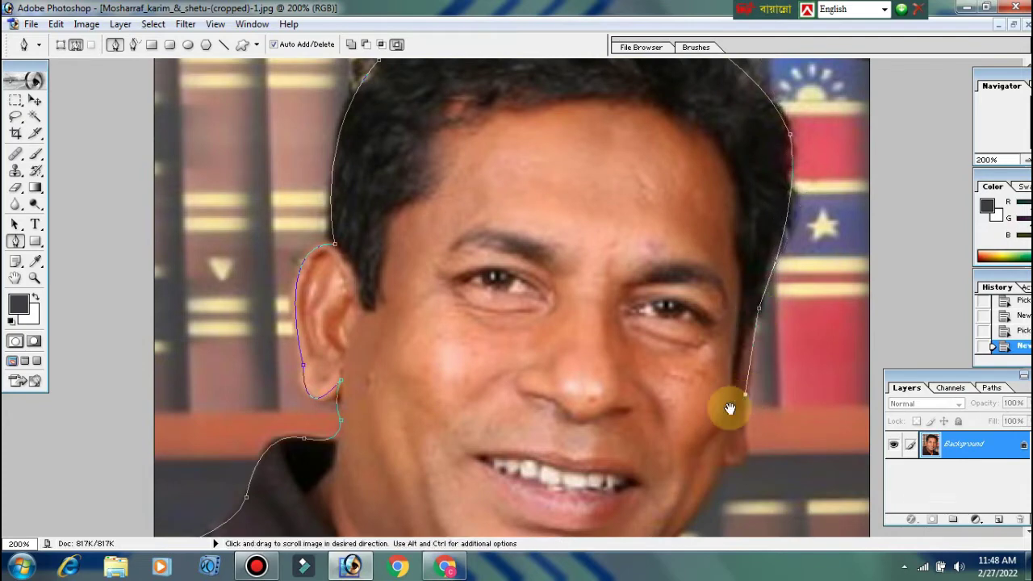
pyautogui.moveTo(729, 415); pyautogui.dragTo(682, 225)
pyautogui.click(743, 244)
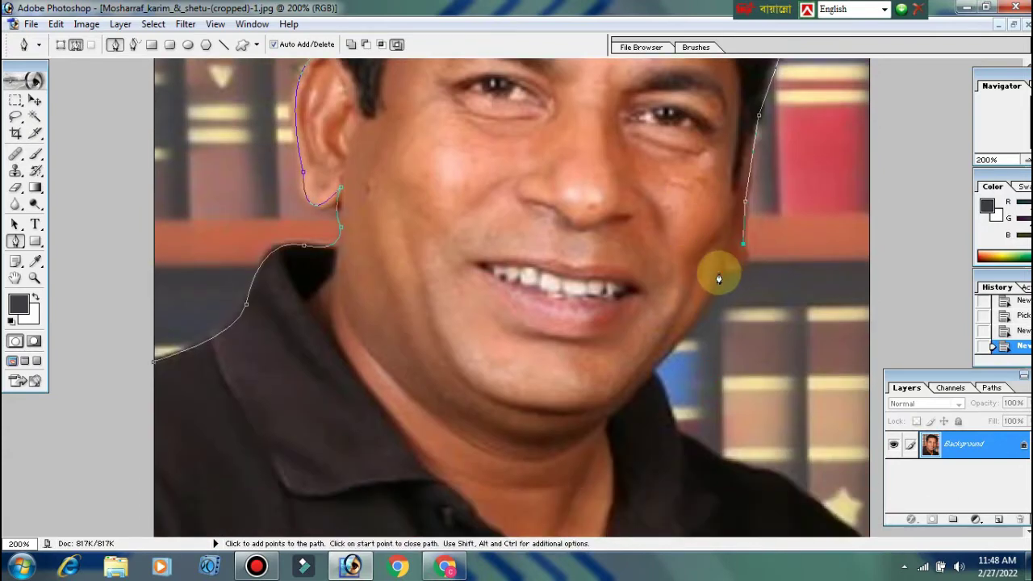
# Step: Trace the path around the earlobe, along the jaw and down the edge of the shirt collar
pyautogui.moveTo(723, 272); pyautogui.dragTo(699, 275)
pyautogui.keyDown('alt'); pyautogui.click(724, 270); pyautogui.keyUp('alt')
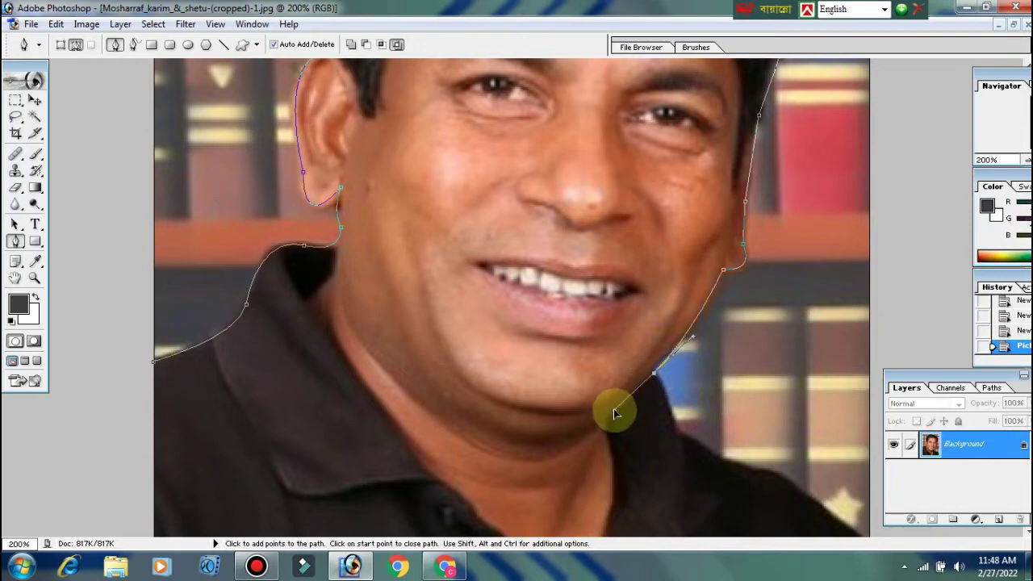
pyautogui.moveTo(614, 410); pyautogui.dragTo(615, 411)
pyautogui.keyDown('alt'); pyautogui.click(654, 375); pyautogui.keyUp('alt')
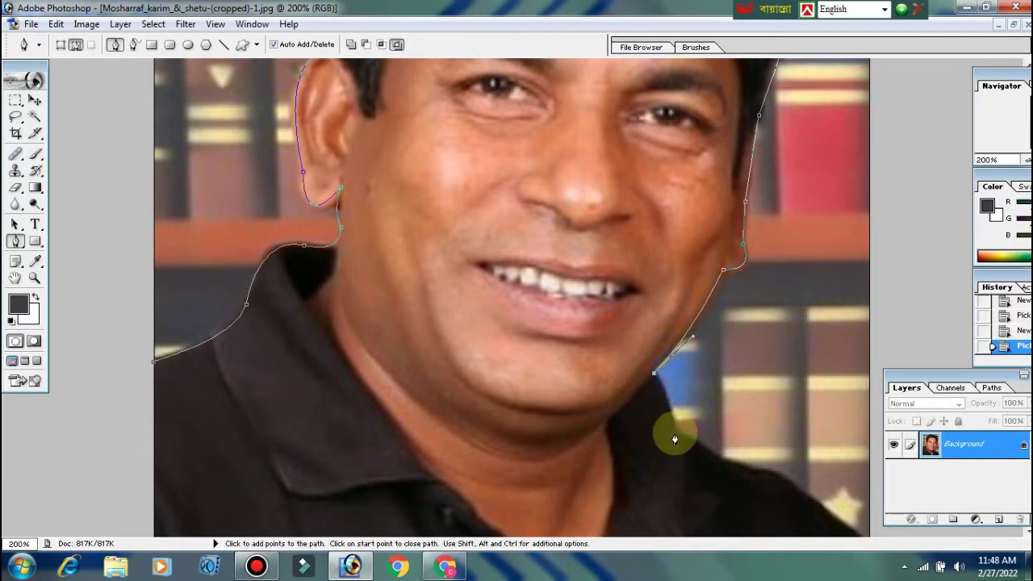
pyautogui.moveTo(676, 441); pyautogui.dragTo(671, 468)
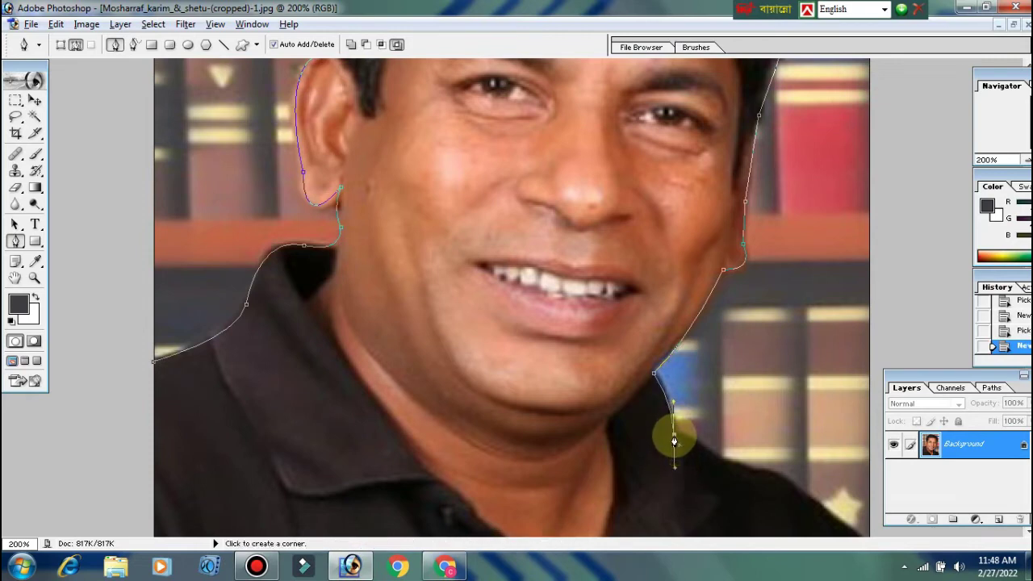
pyautogui.keyDown('alt'); pyautogui.click(674, 436); pyautogui.keyUp('alt')
# Step: Continue the path with straight segments along the shoulder toward the photo's right edge
pyautogui.click(719, 462)
pyautogui.moveTo(686, 480); pyautogui.dragTo(528, 321)
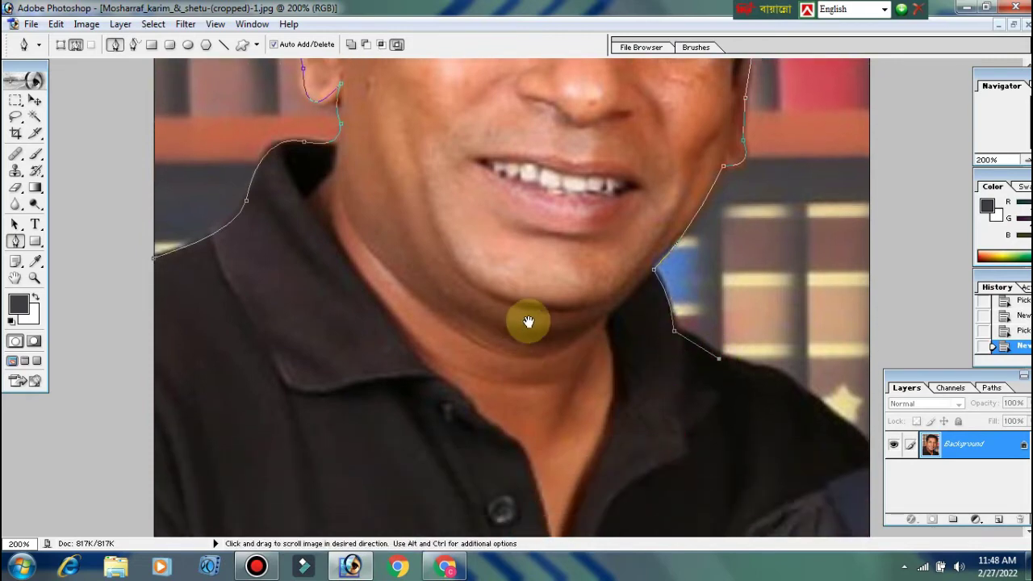
pyautogui.click(806, 395)
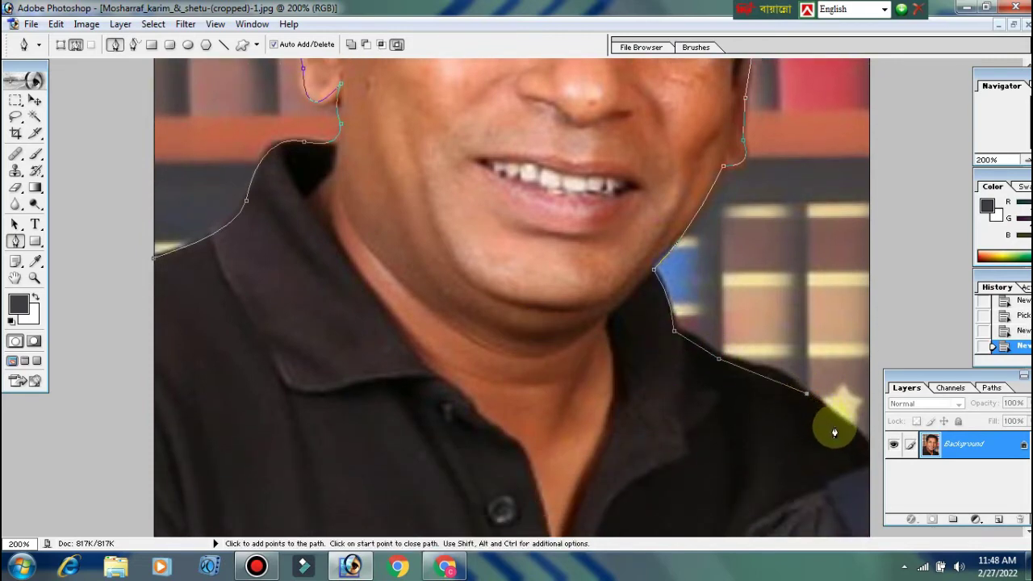
pyautogui.click(846, 428)
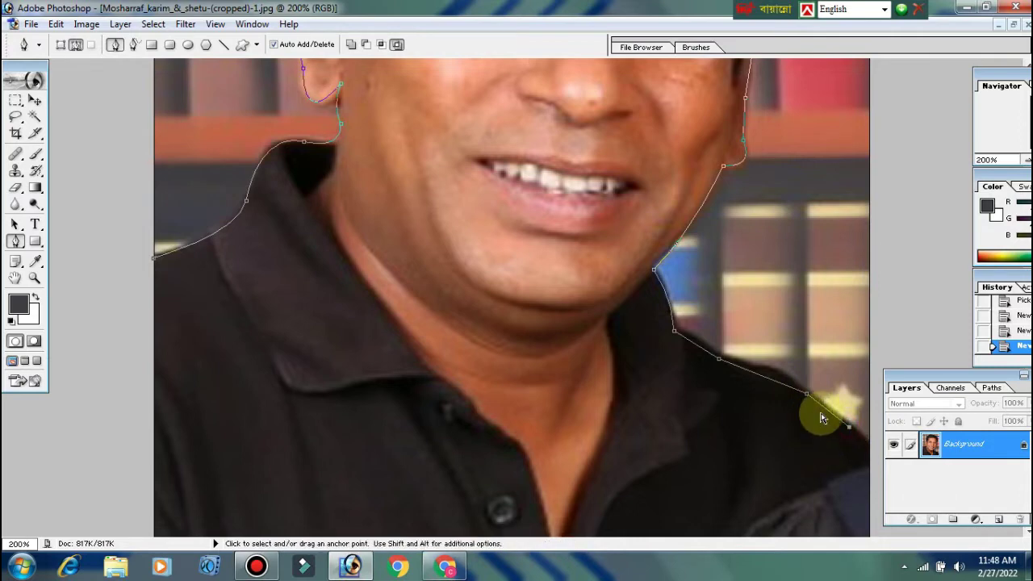
# Step: Carry the path around the outside of the photo and close it at its starting point, enclosing the background
pyautogui.hotkey('ctrl', '-')
pyautogui.click(732, 506)
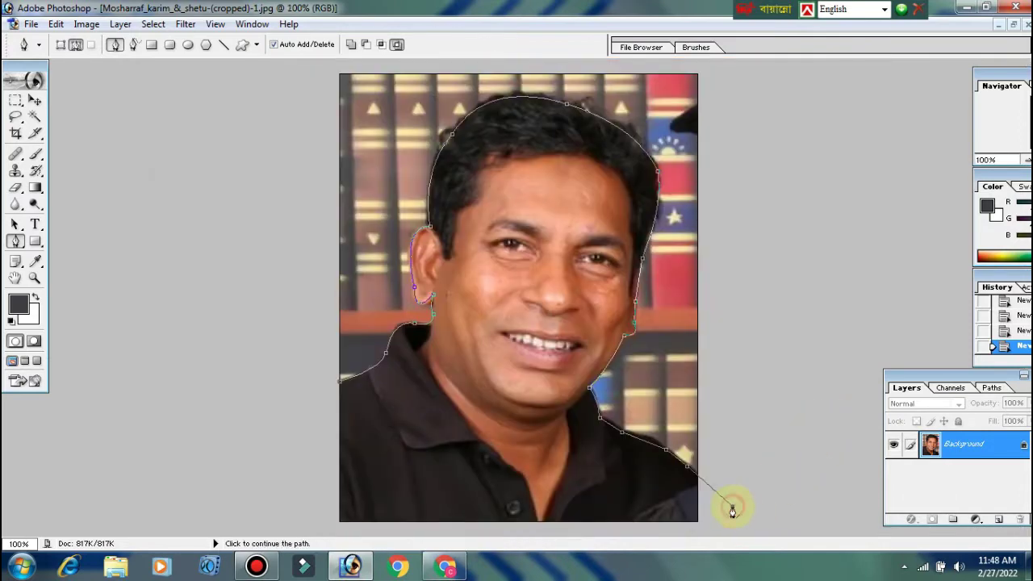
pyautogui.click(814, 322)
pyautogui.click(760, 71)
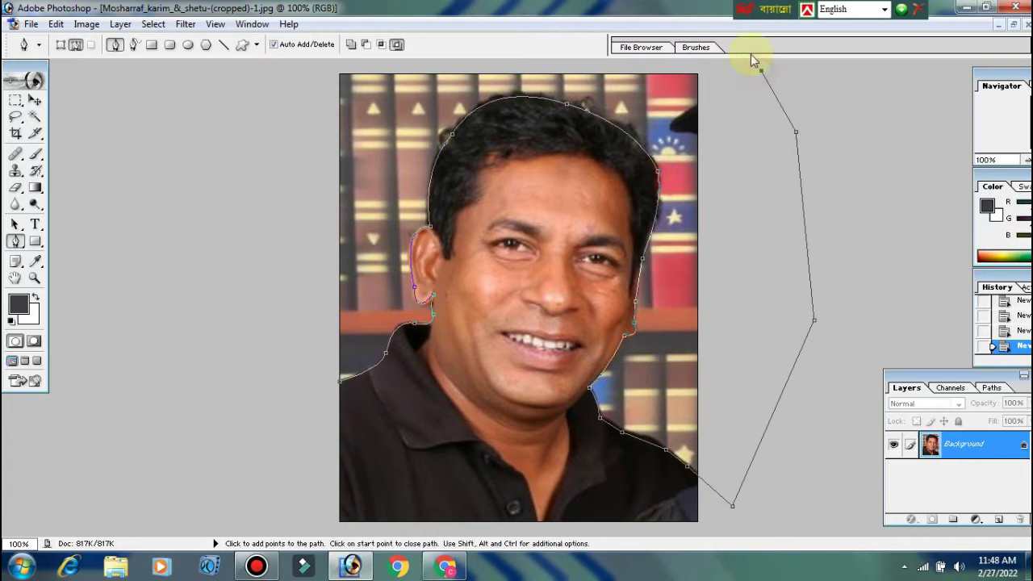
pyautogui.click(643, 73)
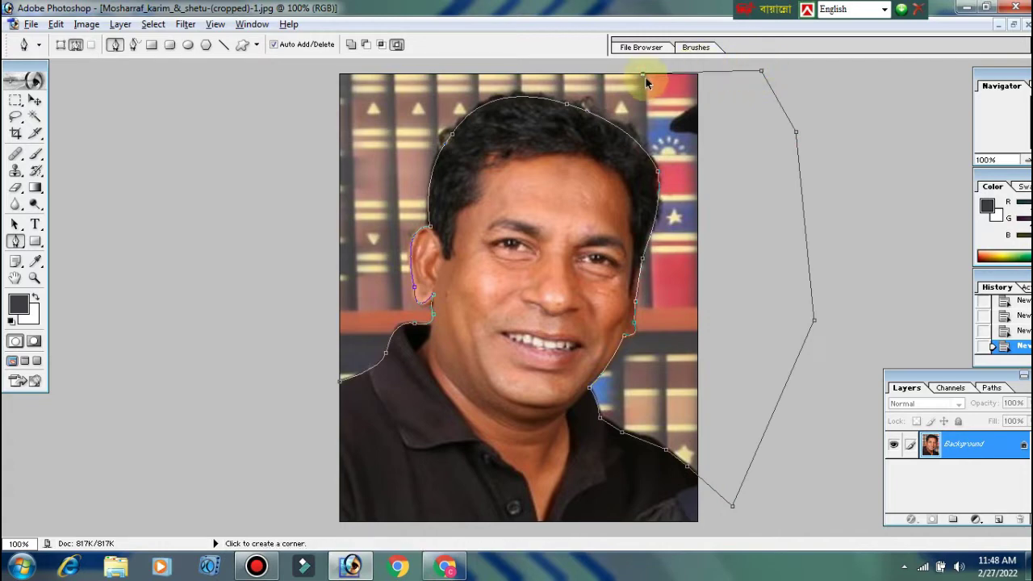
pyautogui.moveTo(643, 73); pyautogui.dragTo(657, 61)
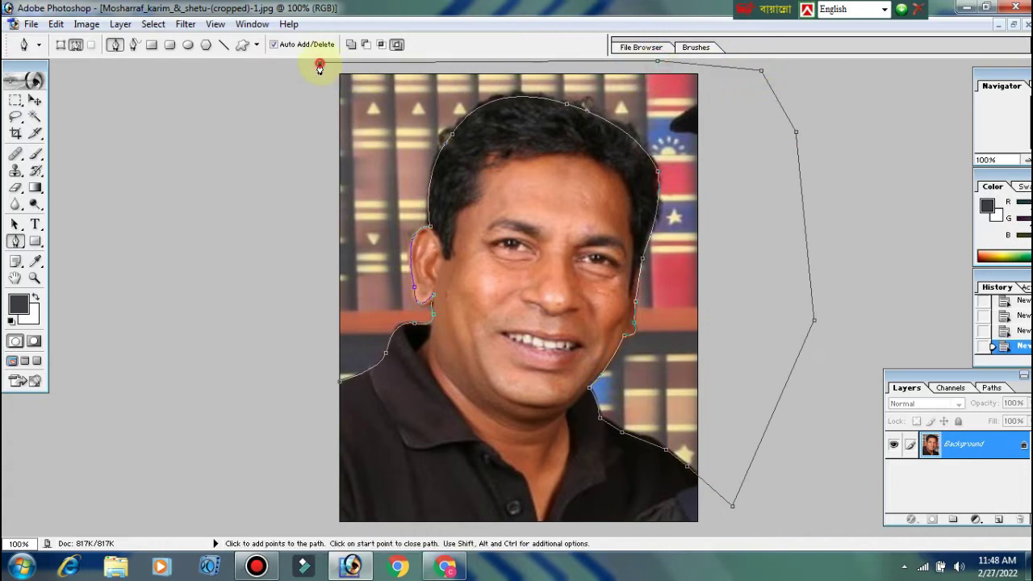
pyautogui.click(221, 304)
pyautogui.click(304, 411)
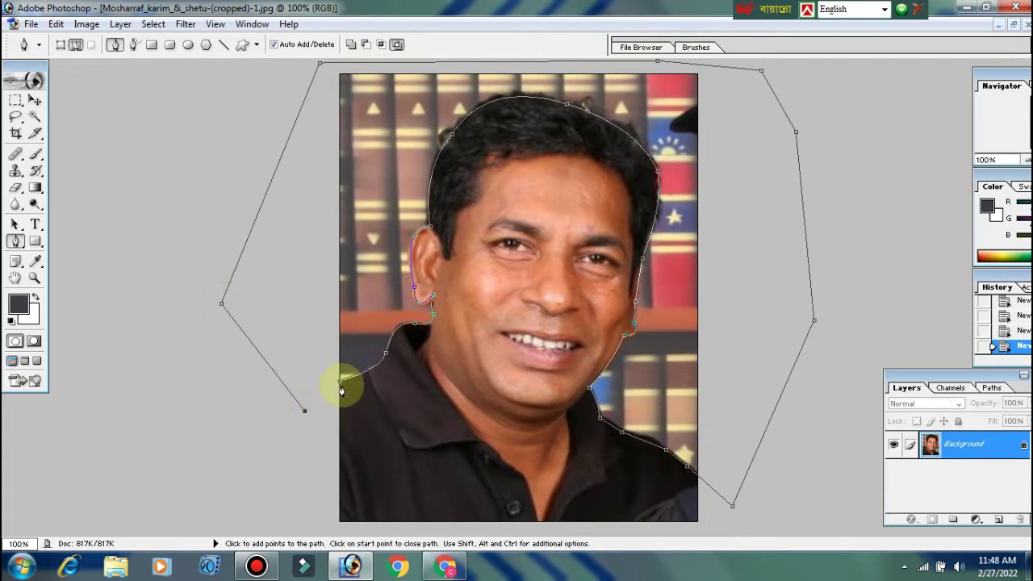
pyautogui.click(341, 381)
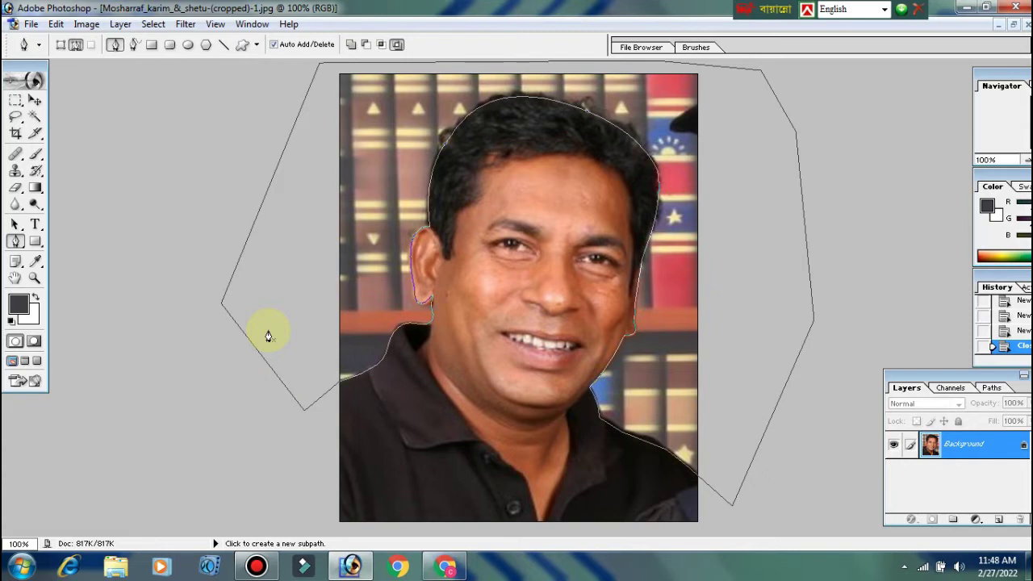
# Step: Convert the closed path into a selection of the background around the man
pyautogui.press('ctrl')
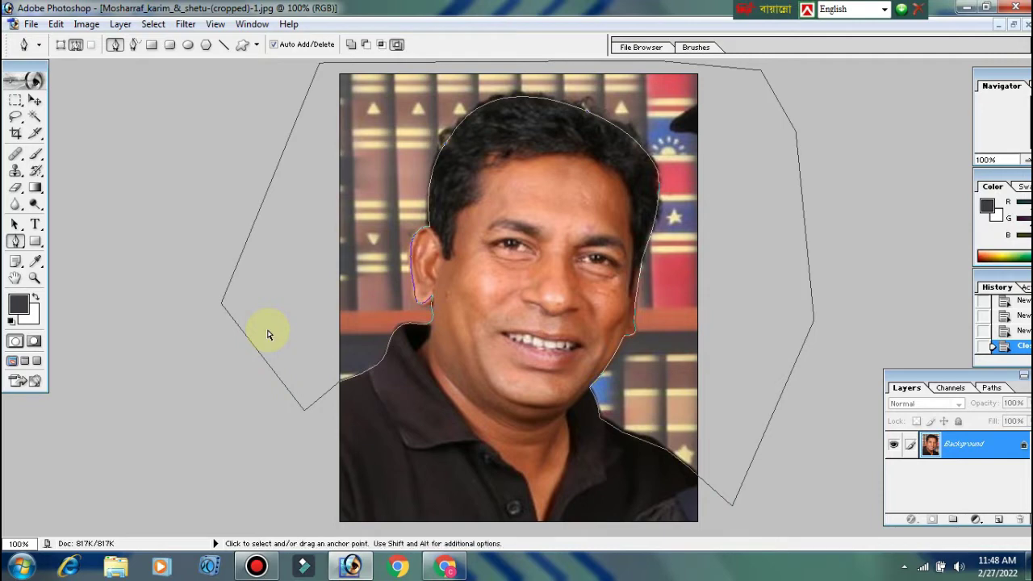
pyautogui.hotkey('ctrl', 'alt')
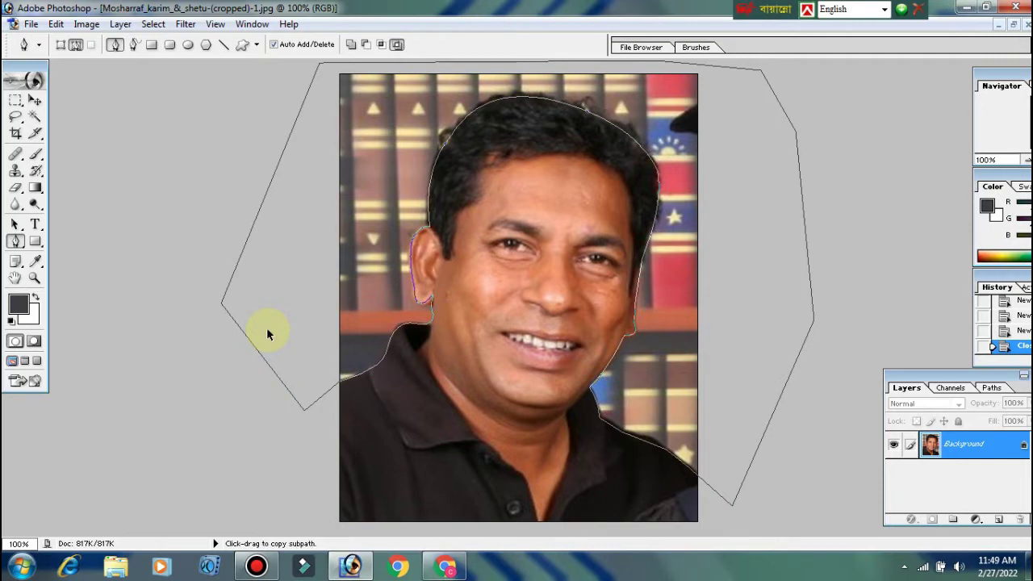
pyautogui.hotkey('ctrl', 'Return')
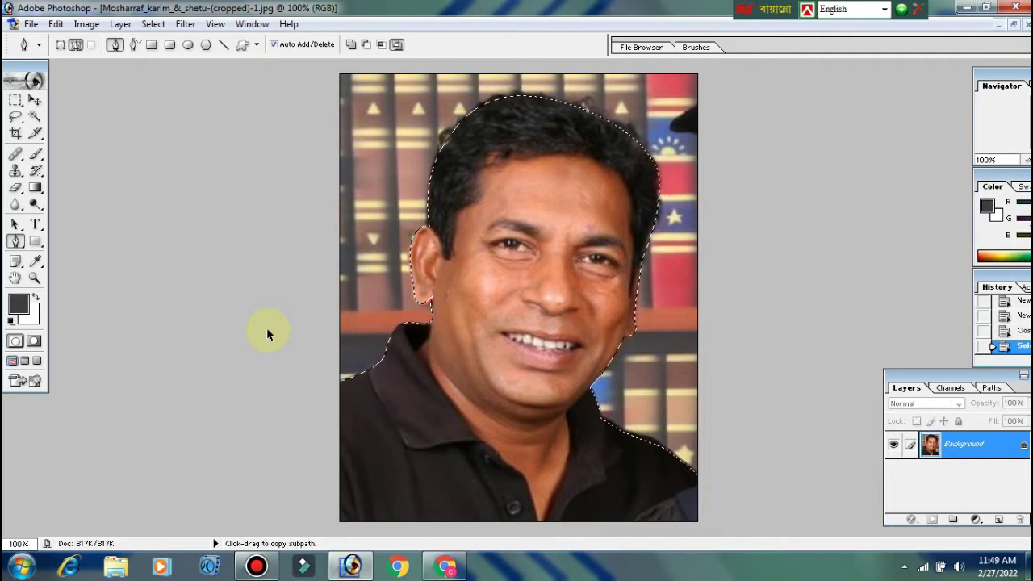
# Step: Convert the locked Background into an ordinary layer with the default settings and delete the selected area around the man
pyautogui.doubleClick(991, 446)
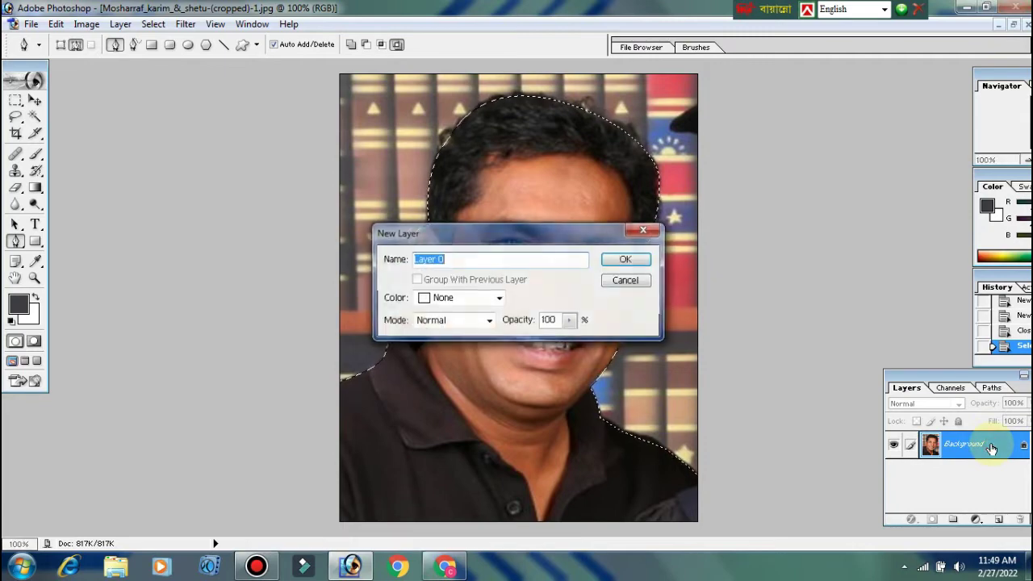
pyautogui.click(632, 261)
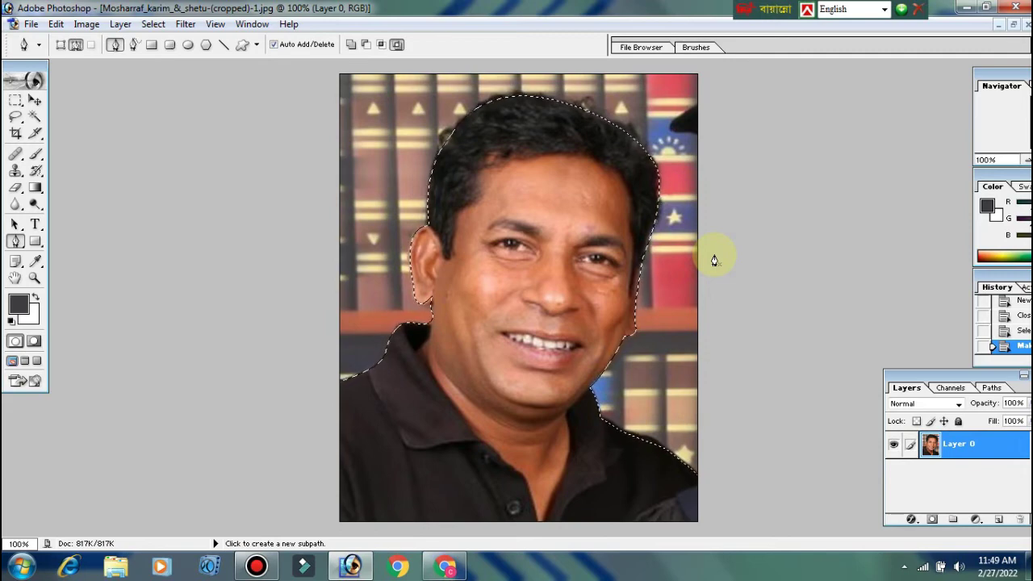
pyautogui.press('Delete')
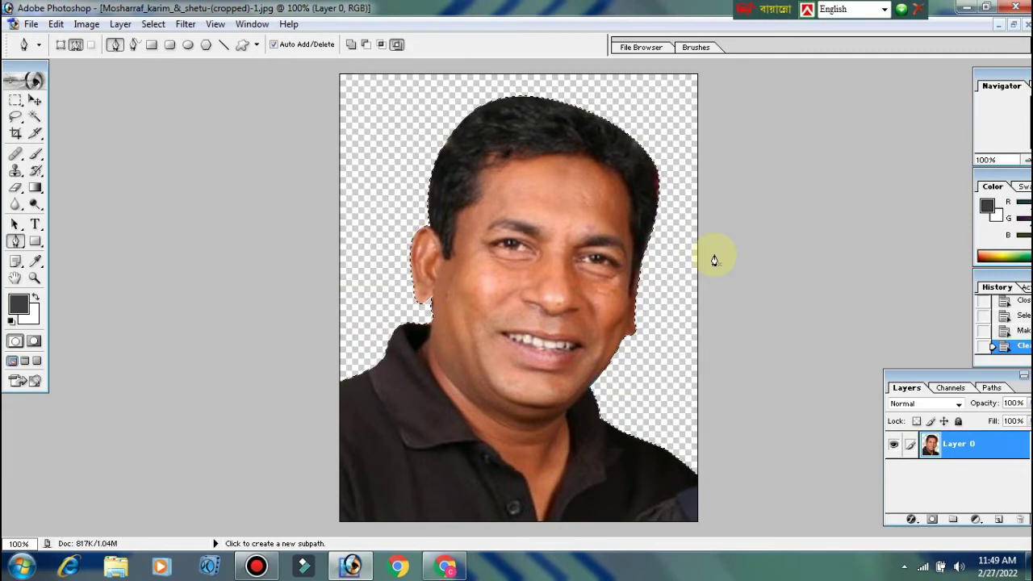
# Step: Deselect the selection around the man's cut-out
pyautogui.click(36, 100)
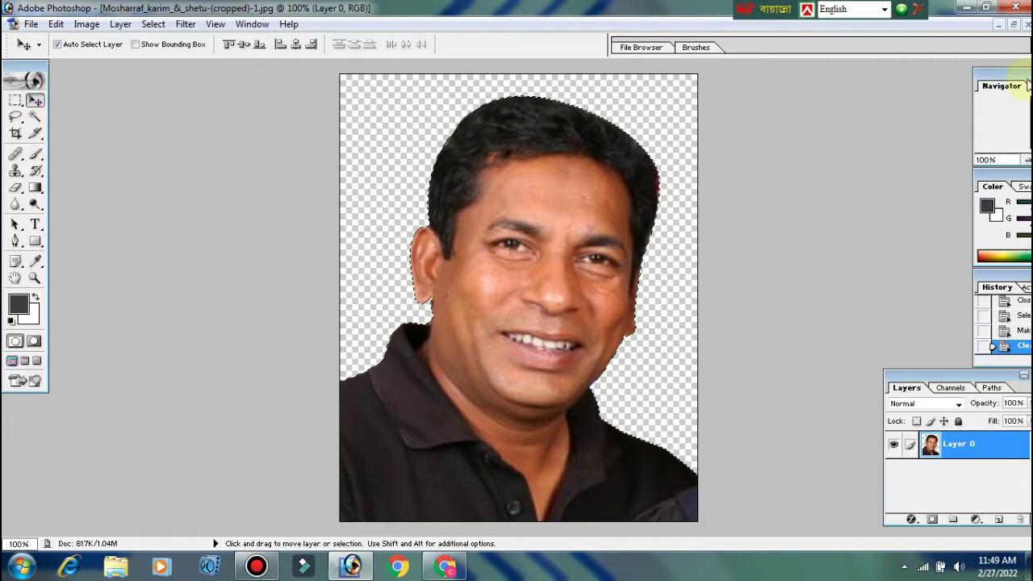
pyautogui.click(1013, 24)
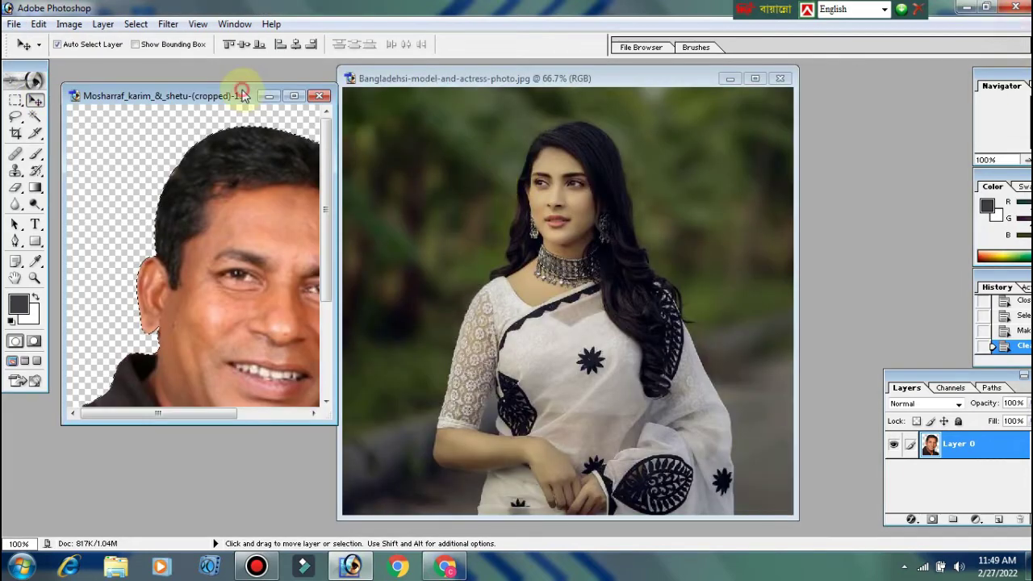
pyautogui.click(293, 96)
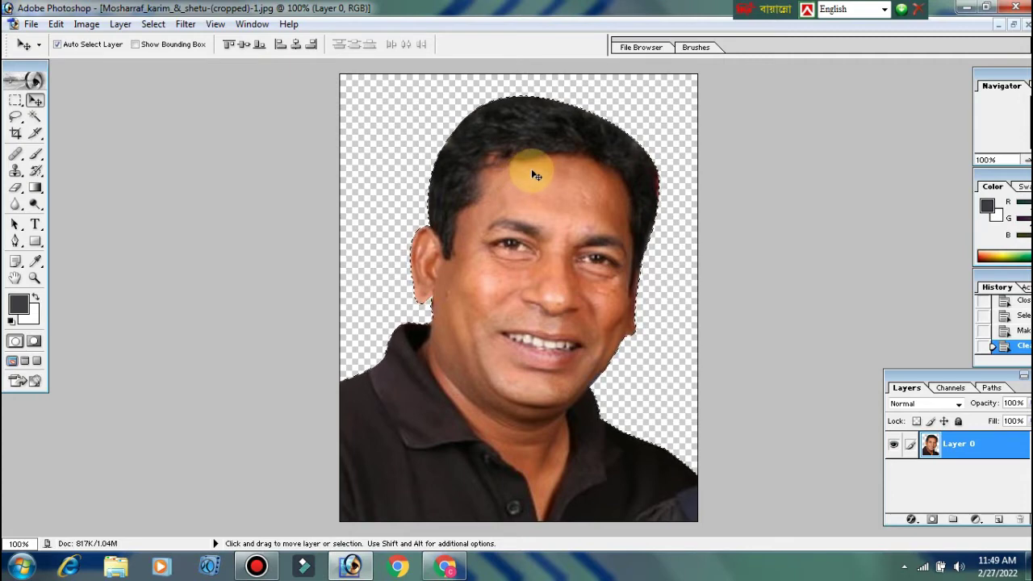
pyautogui.hotkey('ctrl', 'd')
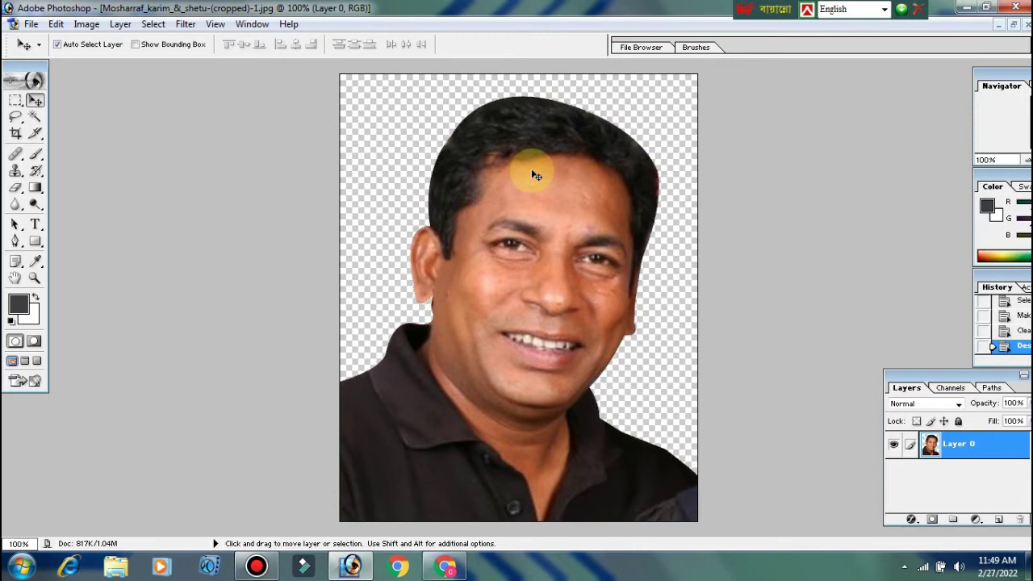
# Step: Switch to the woman's photo and draw a 40 × 50 mm, 300 pixels/inch crop frame around her head and upper body
pyautogui.click(1014, 29)
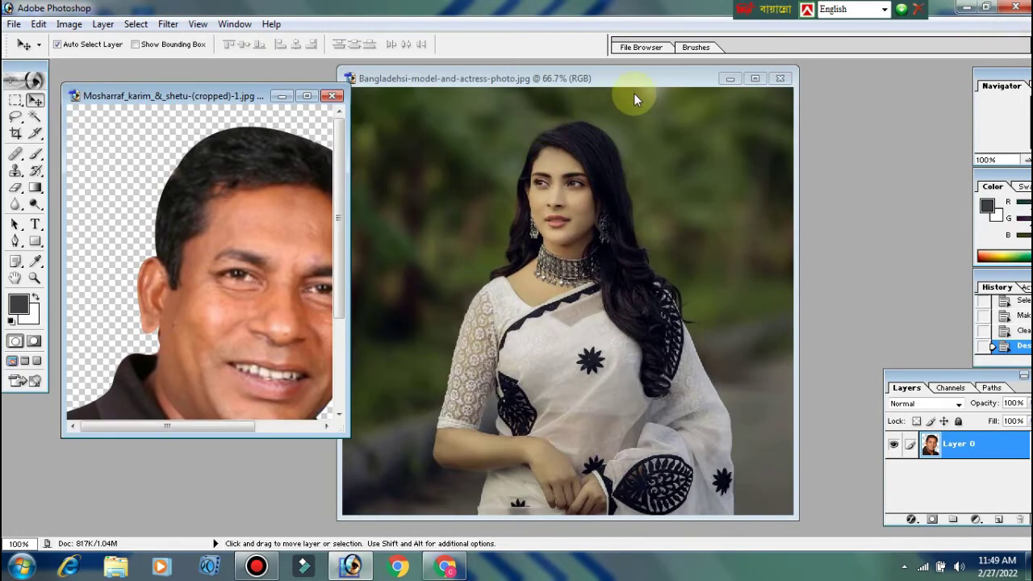
pyautogui.click(696, 79)
pyautogui.click(15, 134)
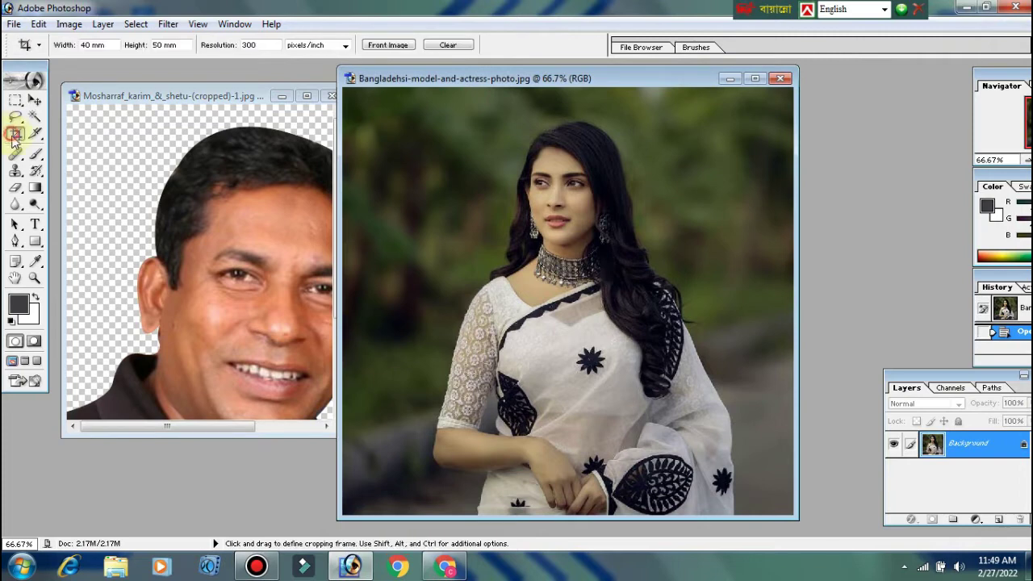
pyautogui.moveTo(426, 105); pyautogui.dragTo(782, 405)
# Step: Shift the crop frame right to centre the woman, shrink it slightly and apply the crop
pyautogui.hotkey('shift', 'Right')
pyautogui.hotkey('shift', 'Right')
pyautogui.hotkey('shift', 'Right')
pyautogui.hotkey('shift', 'Right')
pyautogui.hotkey('shift', 'Right')
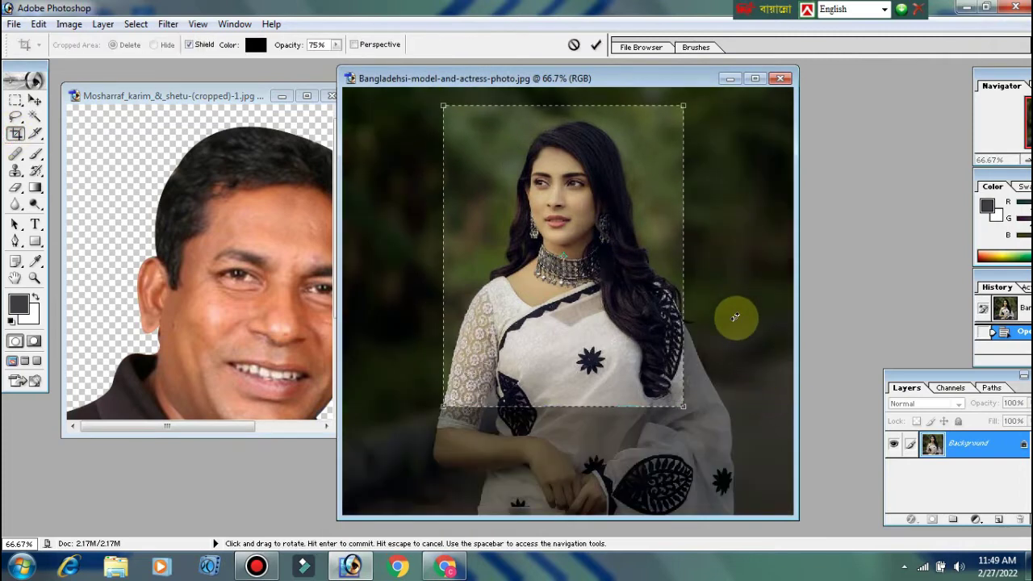
pyautogui.press('Right')
pyautogui.press('Right')
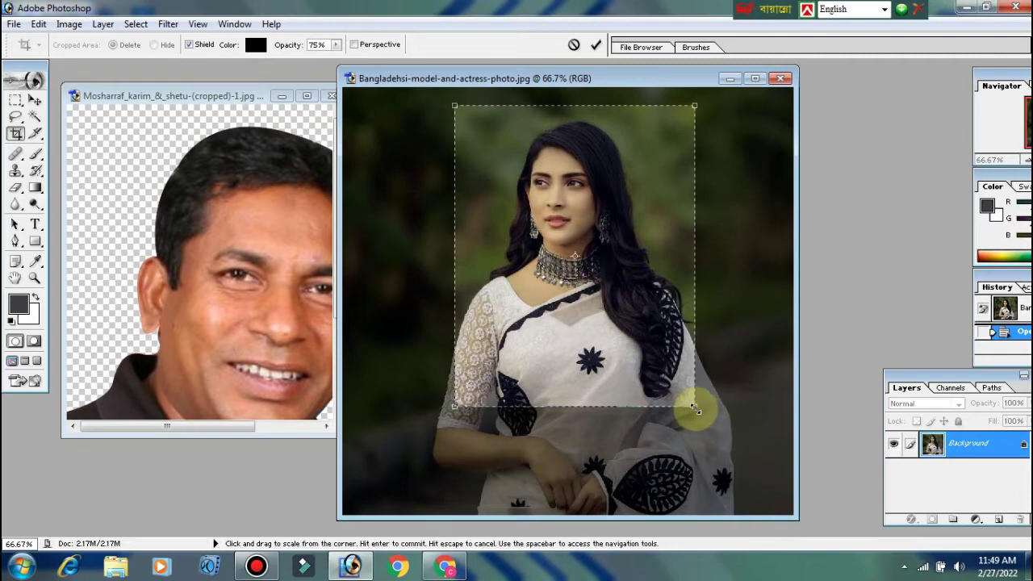
pyautogui.moveTo(695, 409); pyautogui.dragTo(687, 405)
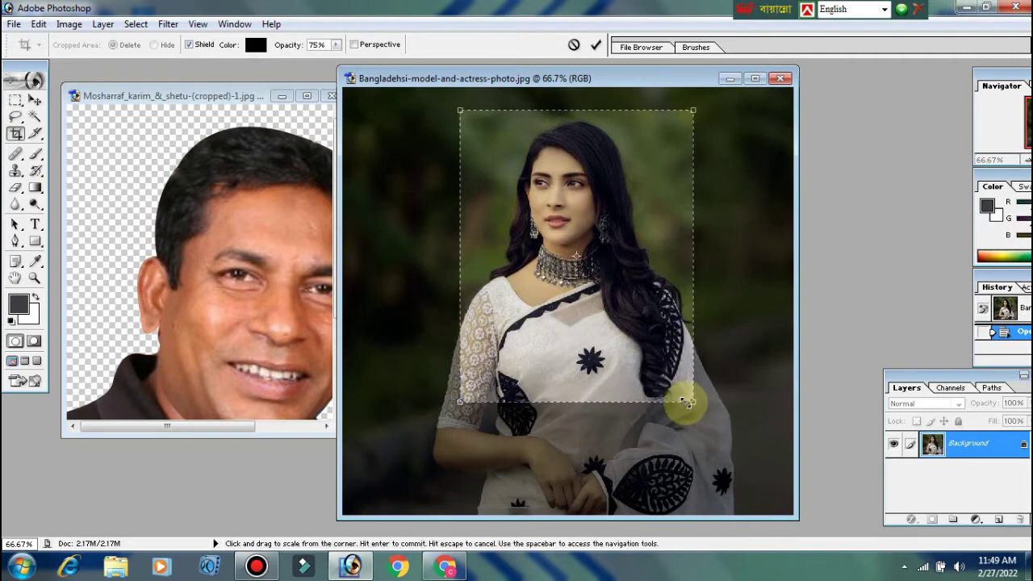
pyautogui.press('Return')
# Step: Start a Pen path at the photo's left edge and trace it along the lace sleeve up to the shoulder
pyautogui.click(543, 78)
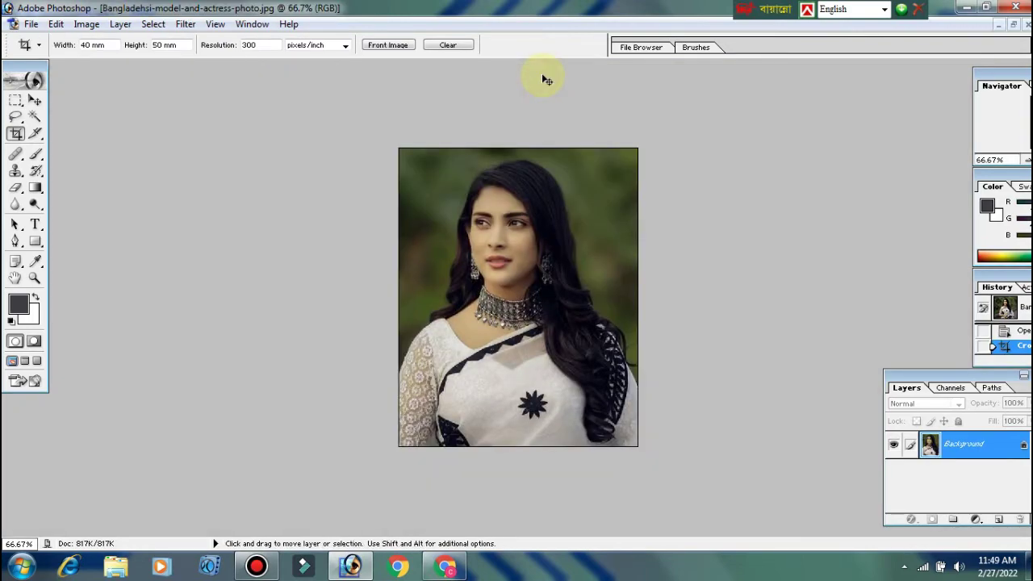
pyautogui.hotkey('ctrl', '+')
pyautogui.hotkey('ctrl', '+')
pyautogui.moveTo(414, 290); pyautogui.dragTo(414, 144)
pyautogui.click(14, 242)
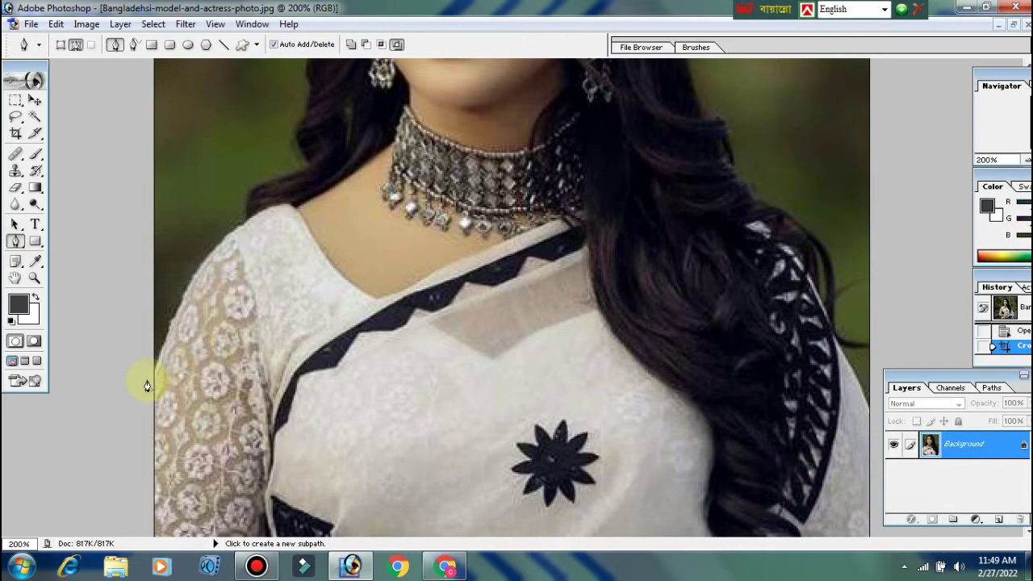
pyautogui.click(154, 376)
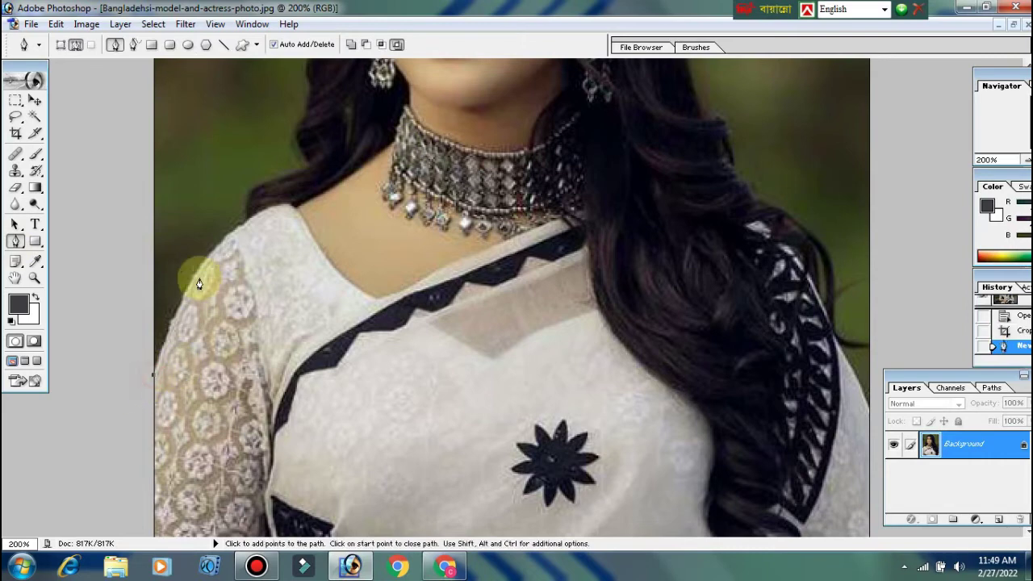
pyautogui.moveTo(231, 233); pyautogui.dragTo(242, 219)
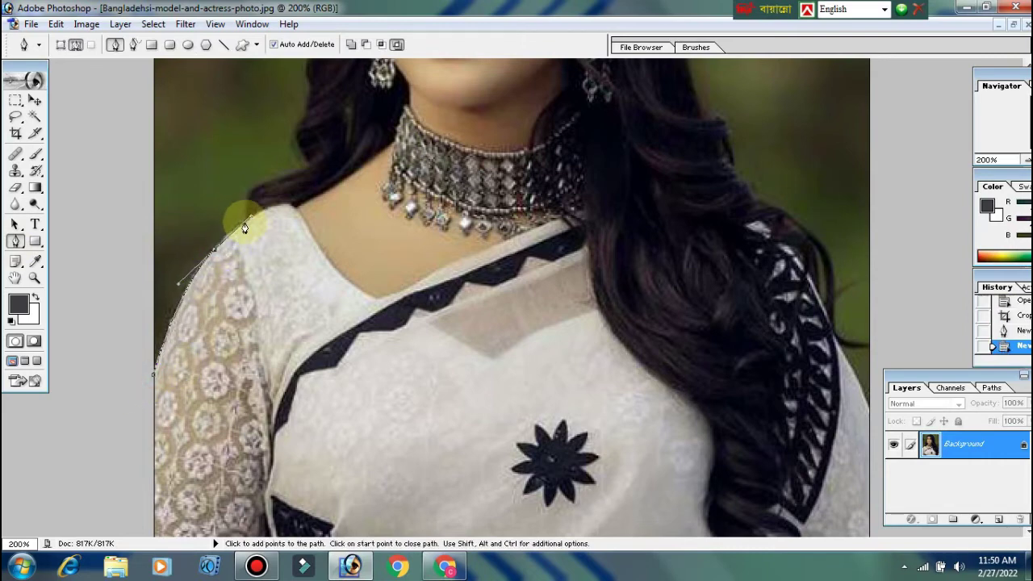
pyautogui.click(212, 253)
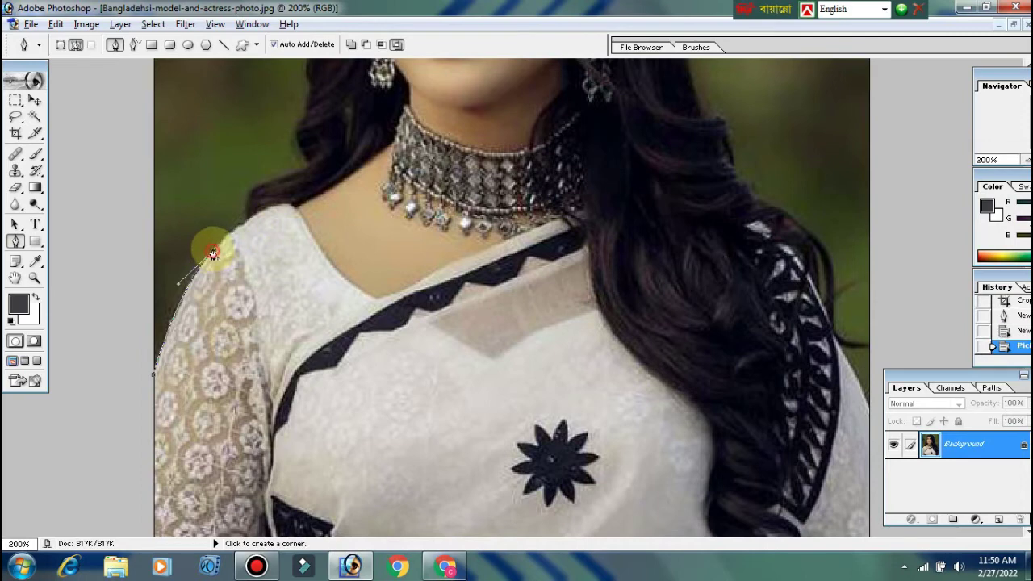
pyautogui.click(247, 221)
# Step: Curve the path around the hair lying on the left shoulder and into the bend beside the neck
pyautogui.moveTo(280, 176); pyautogui.dragTo(320, 171)
pyautogui.click(281, 176)
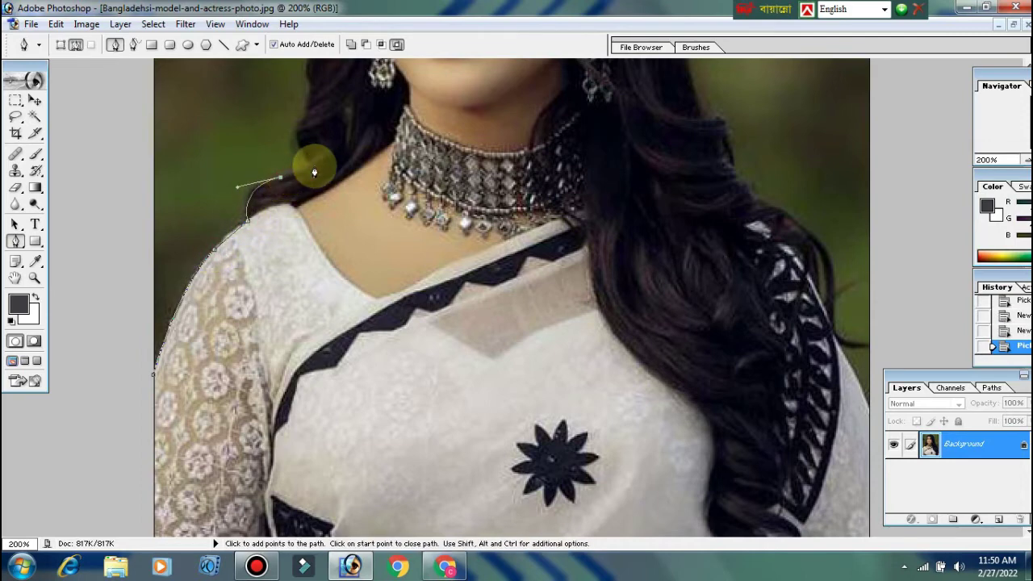
pyautogui.click(314, 167)
pyautogui.moveTo(312, 113); pyautogui.dragTo(312, 113)
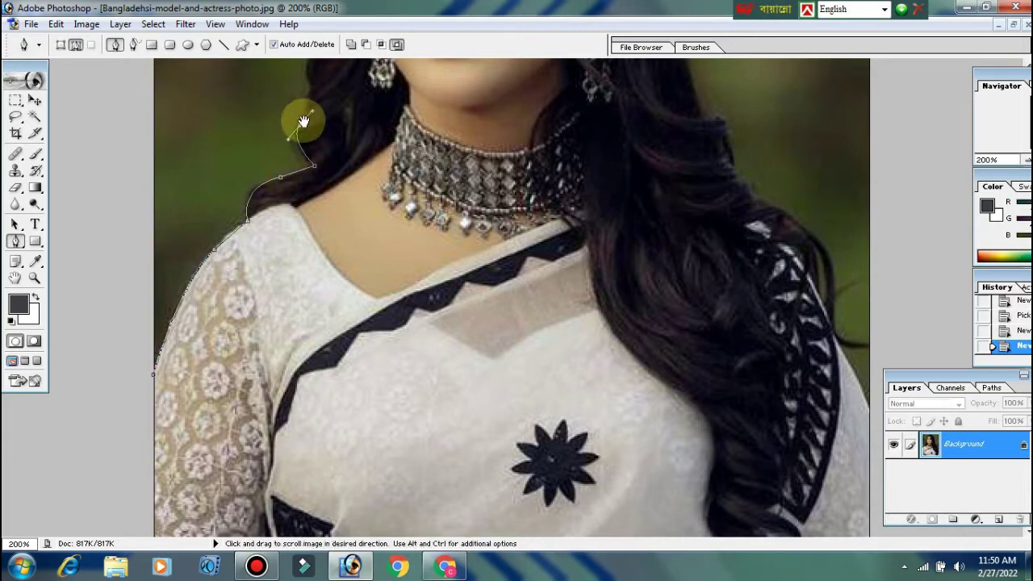
pyautogui.click(300, 129)
# Step: Extend the path up the hair's left edge, past the earring and forehead, to the upper side of the head
pyautogui.scroll(3, 323, 161)
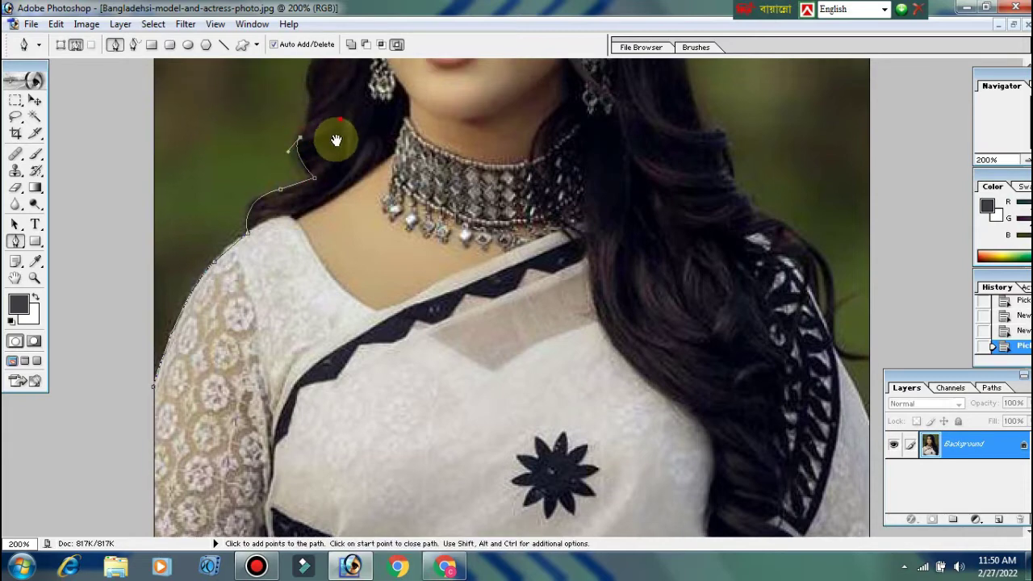
pyautogui.moveTo(308, 177); pyautogui.dragTo(308, 165)
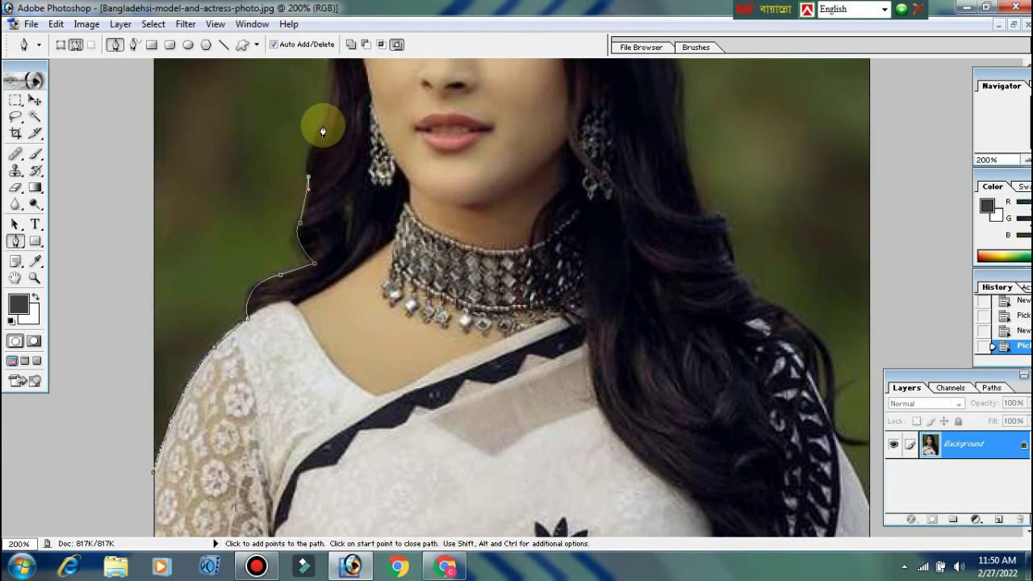
pyautogui.moveTo(323, 125); pyautogui.dragTo(334, 114)
pyautogui.click(323, 125)
pyautogui.scroll(4, 356, 130)
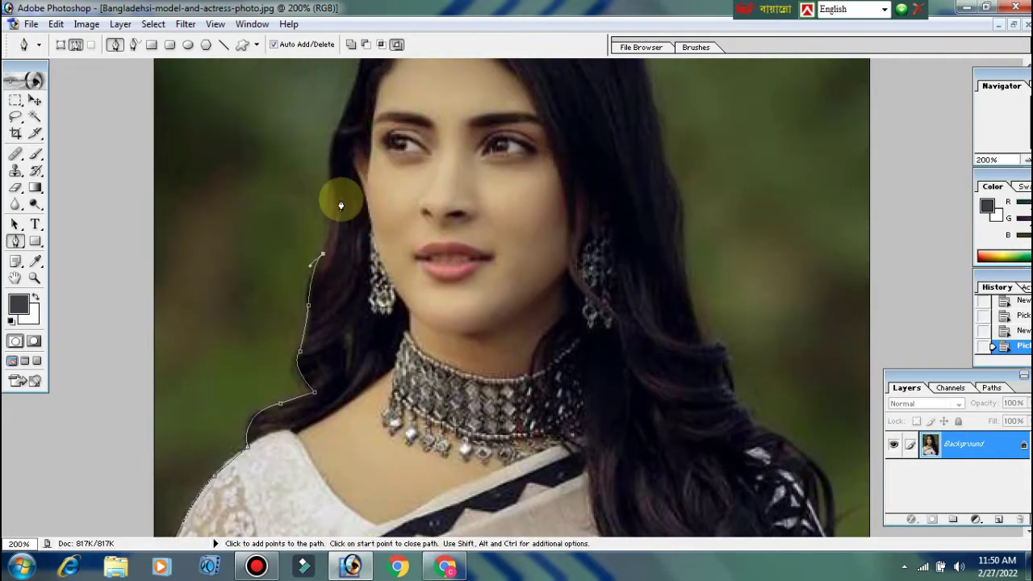
pyautogui.moveTo(356, 114); pyautogui.dragTo(352, 180)
pyautogui.click(361, 134)
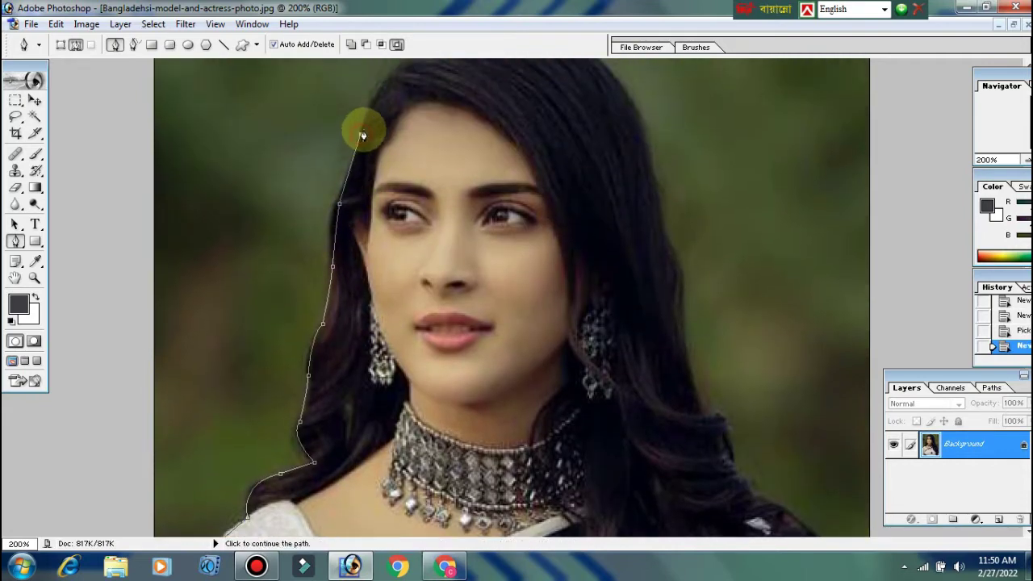
pyautogui.click(386, 81)
# Step: Curve the path over the top of the head to the upper right of the hair, ending each curve in a corner point
pyautogui.moveTo(412, 86); pyautogui.dragTo(413, 152)
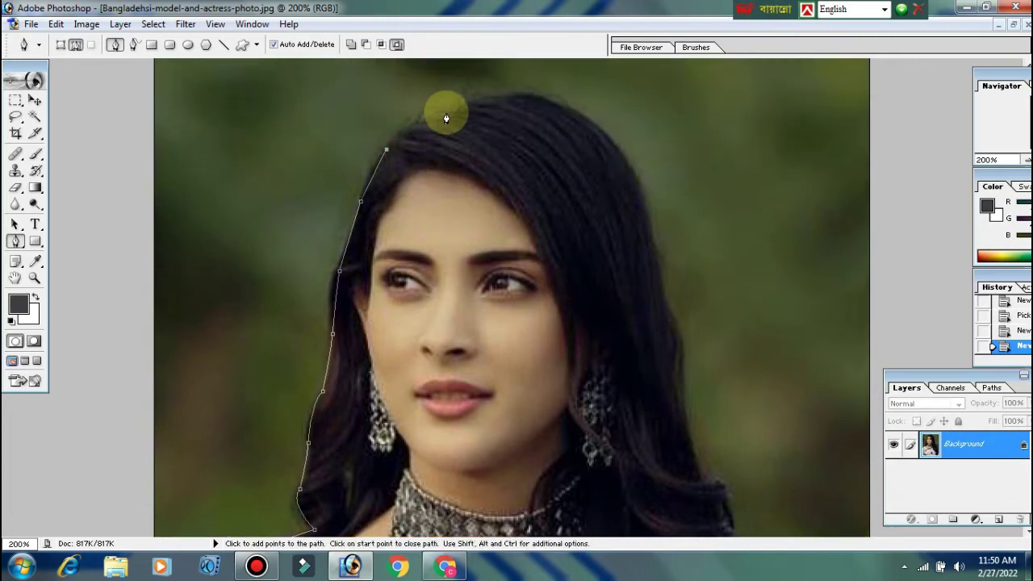
pyautogui.moveTo(448, 113); pyautogui.dragTo(481, 118)
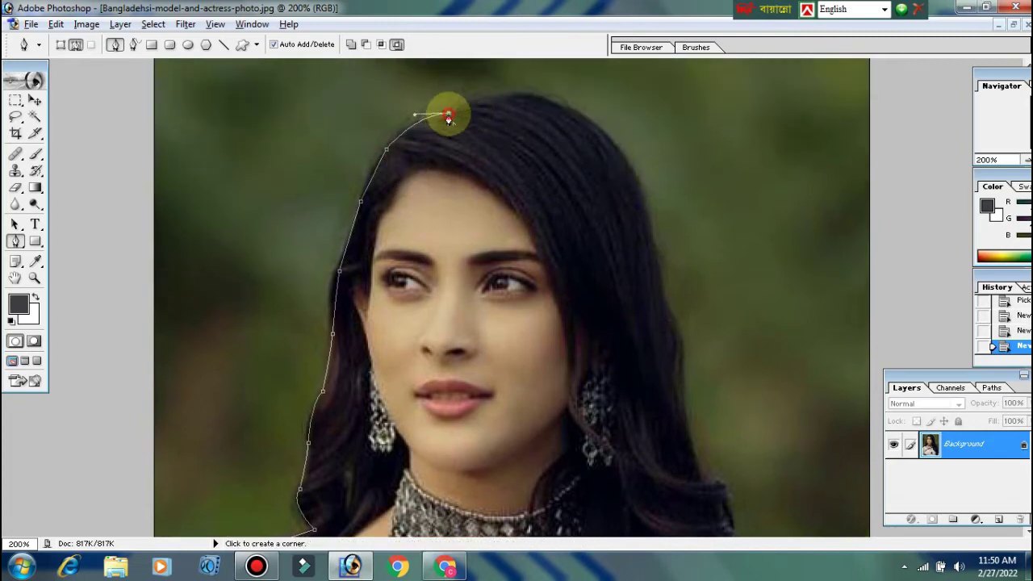
pyautogui.keyDown('alt'); pyautogui.click(448, 113); pyautogui.keyUp('alt')
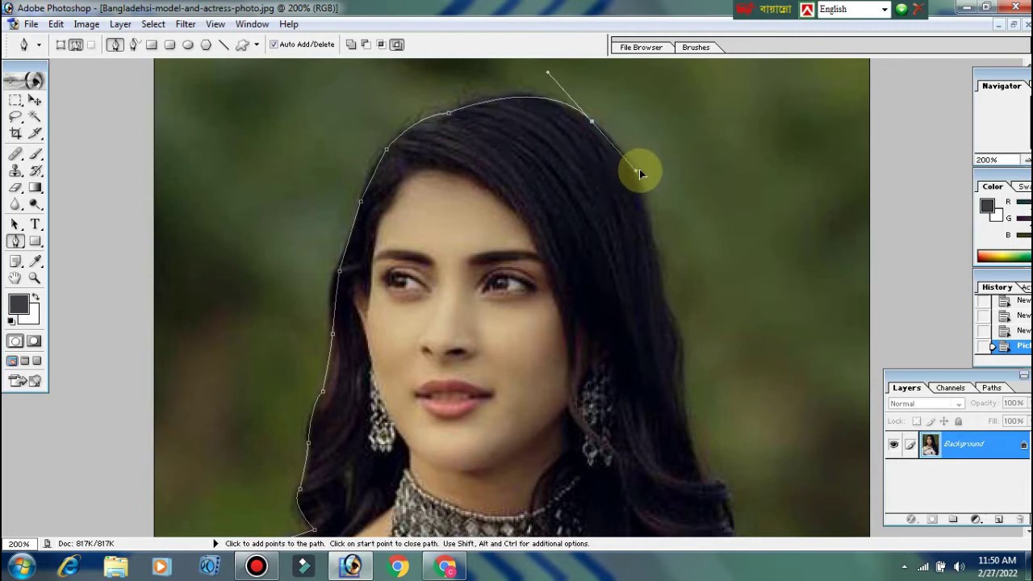
pyautogui.moveTo(639, 173); pyautogui.dragTo(654, 175)
pyautogui.keyDown('alt'); pyautogui.click(592, 122); pyautogui.keyUp('alt')
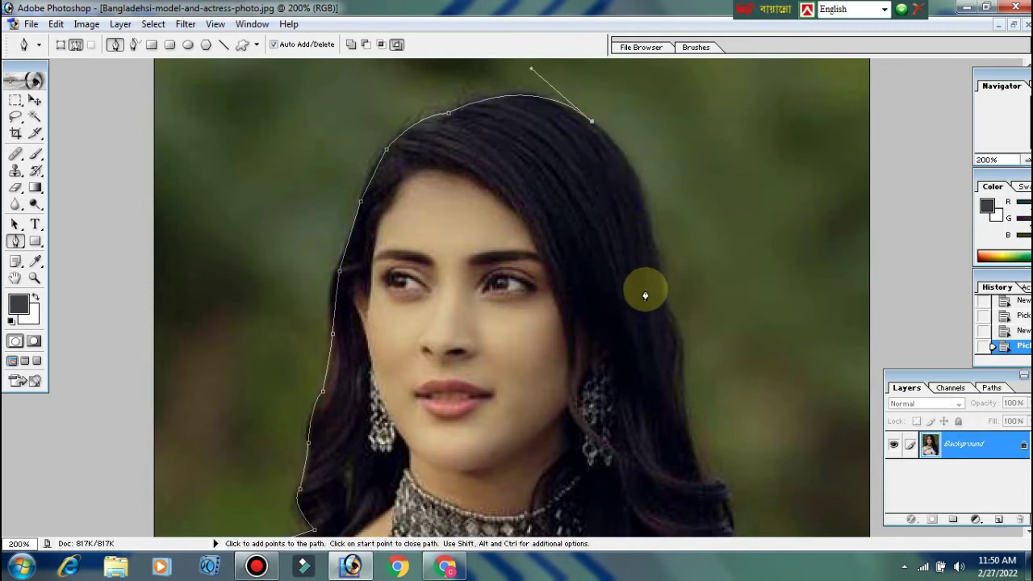
# Step: Carry the path down the right side of the hair to about cheek level, removing the outgoing curve handles
pyautogui.moveTo(658, 259); pyautogui.dragTo(666, 340)
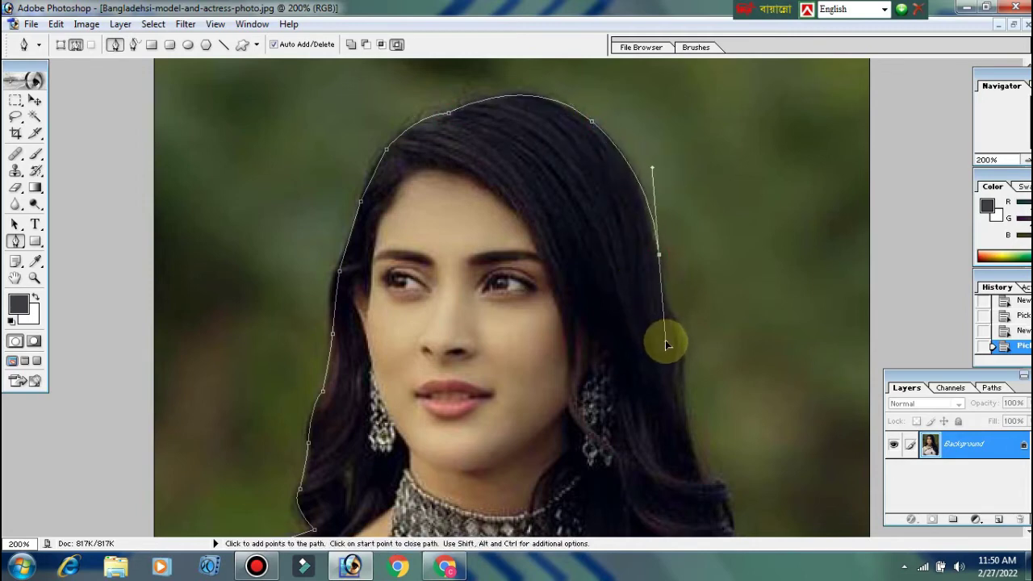
pyautogui.keyDown('alt'); pyautogui.click(659, 258); pyautogui.keyUp('alt')
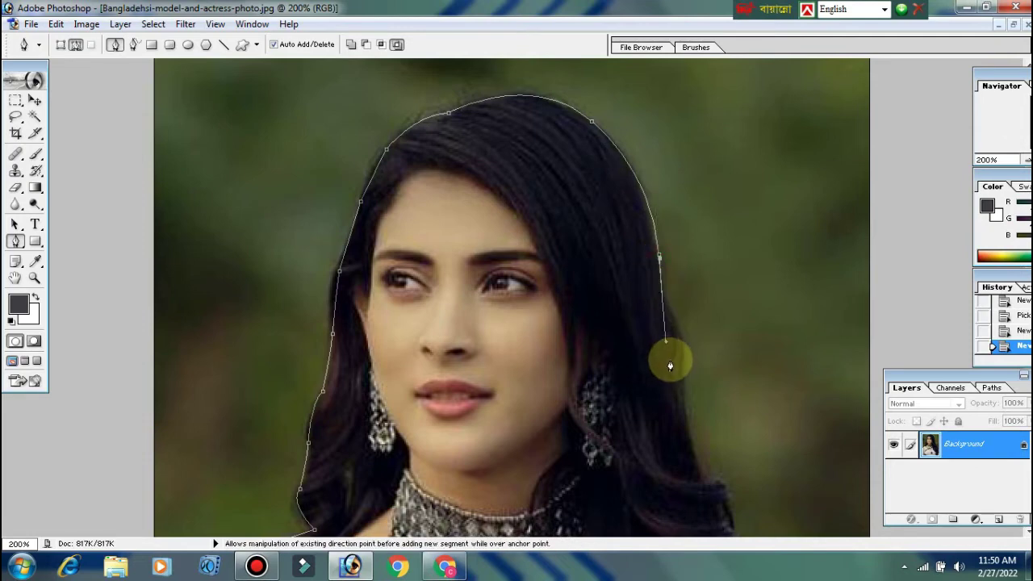
pyautogui.keyDown('alt'); pyautogui.click(659, 255); pyautogui.keyUp('alt')
pyautogui.moveTo(677, 320); pyautogui.dragTo(682, 328)
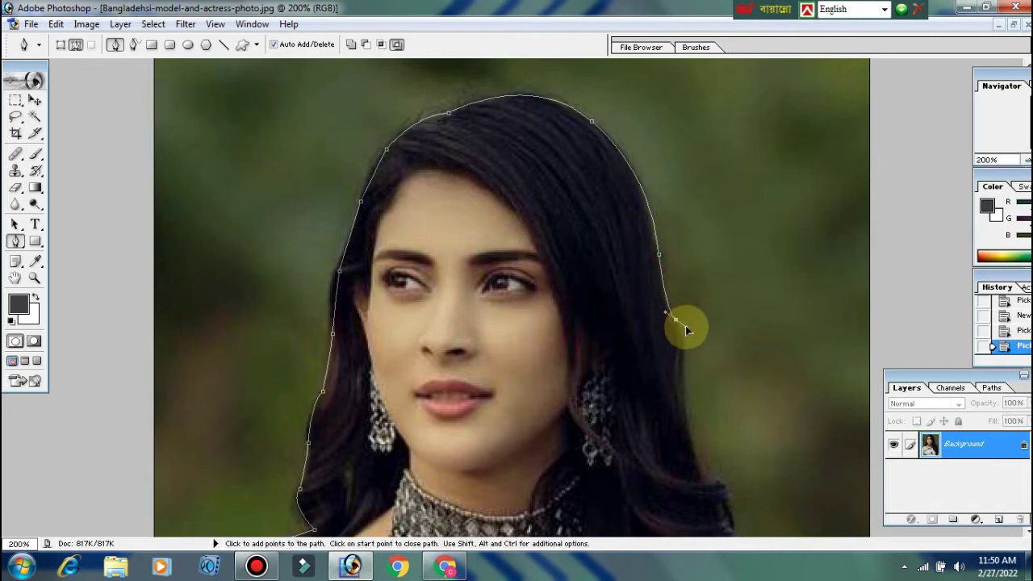
pyautogui.keyDown('alt'); pyautogui.click(678, 320); pyautogui.keyUp('alt')
pyautogui.hotkey('ctrl', 'z')
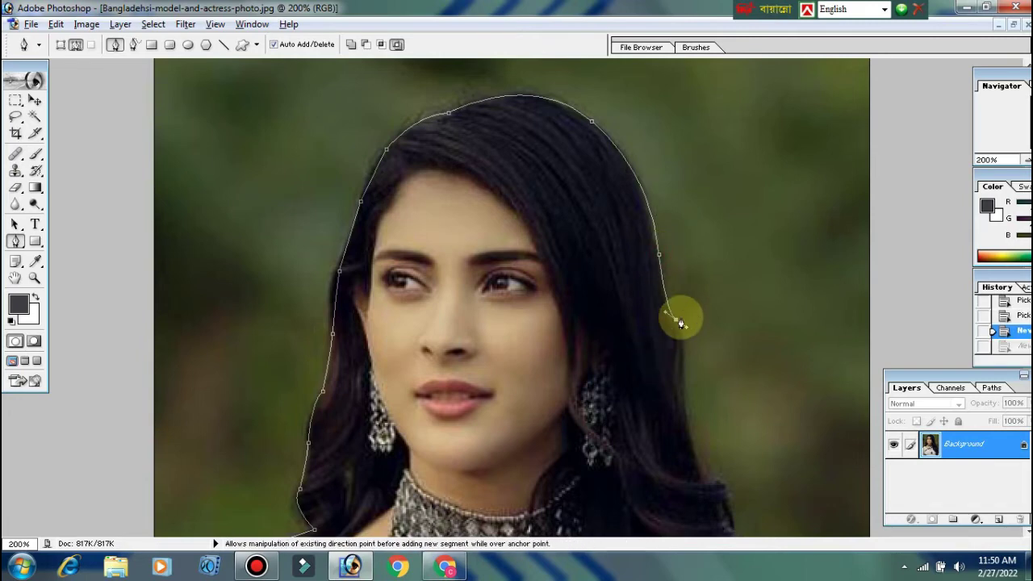
pyautogui.keyDown('alt'); pyautogui.click(678, 321); pyautogui.keyUp('alt')
# Step: Trace the path with short segments down the hair's right edge and around the waves to just above the shoulder
pyautogui.scroll(-5, 646, 323)
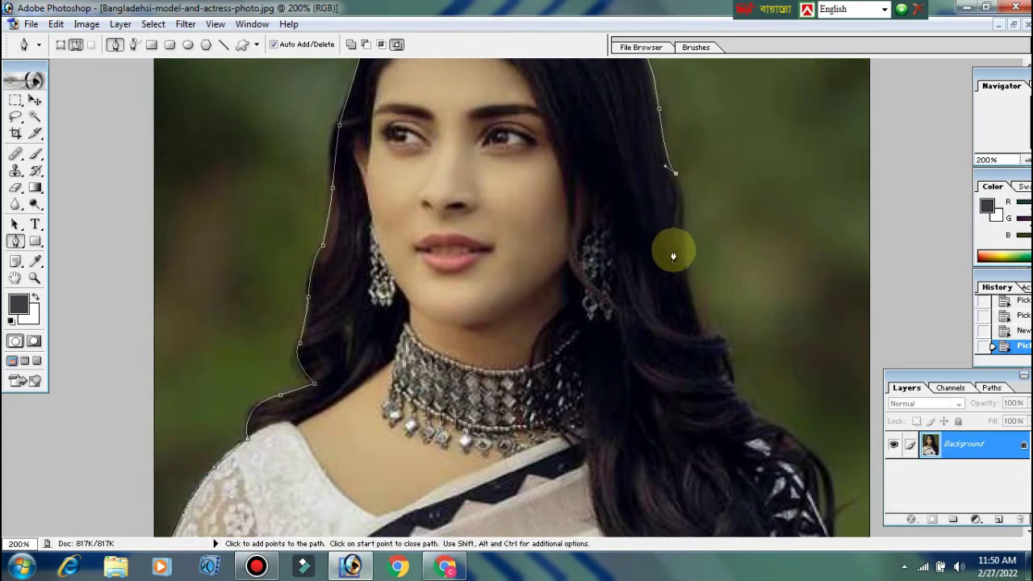
pyautogui.click(685, 245)
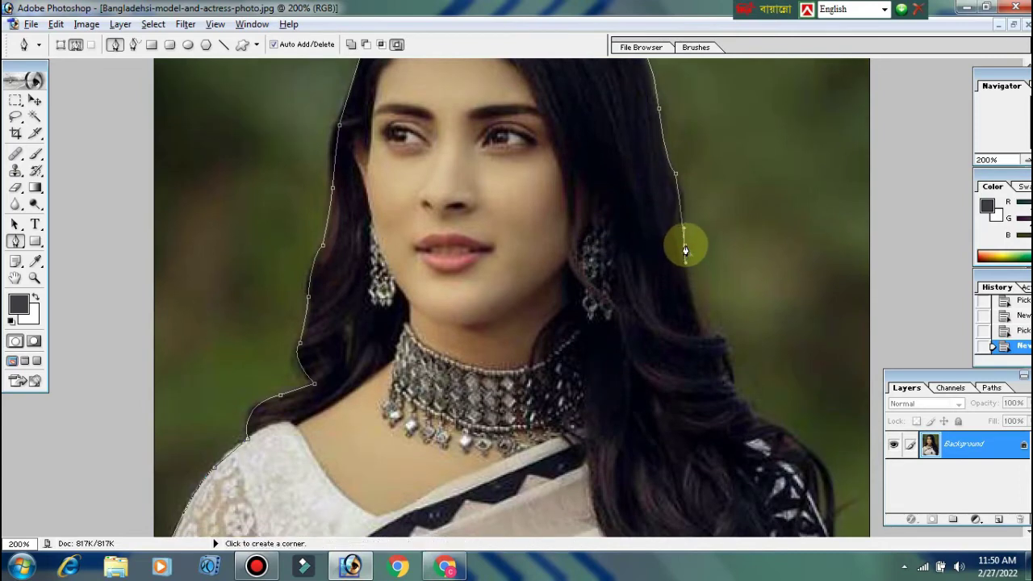
pyautogui.click(692, 309)
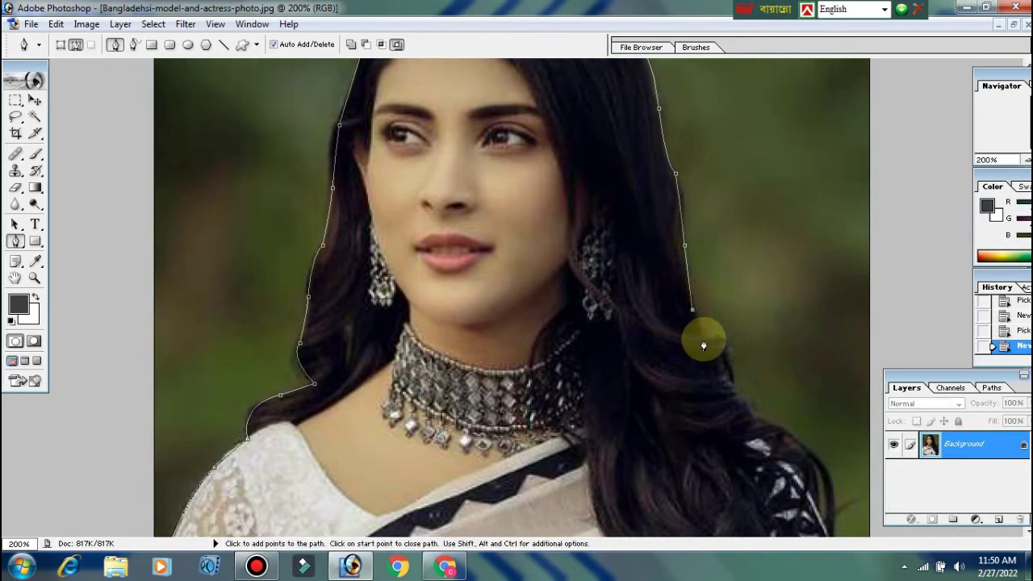
pyautogui.click(703, 338)
pyautogui.click(718, 338)
pyautogui.click(730, 369)
pyautogui.click(735, 387)
pyautogui.click(751, 407)
pyautogui.click(758, 418)
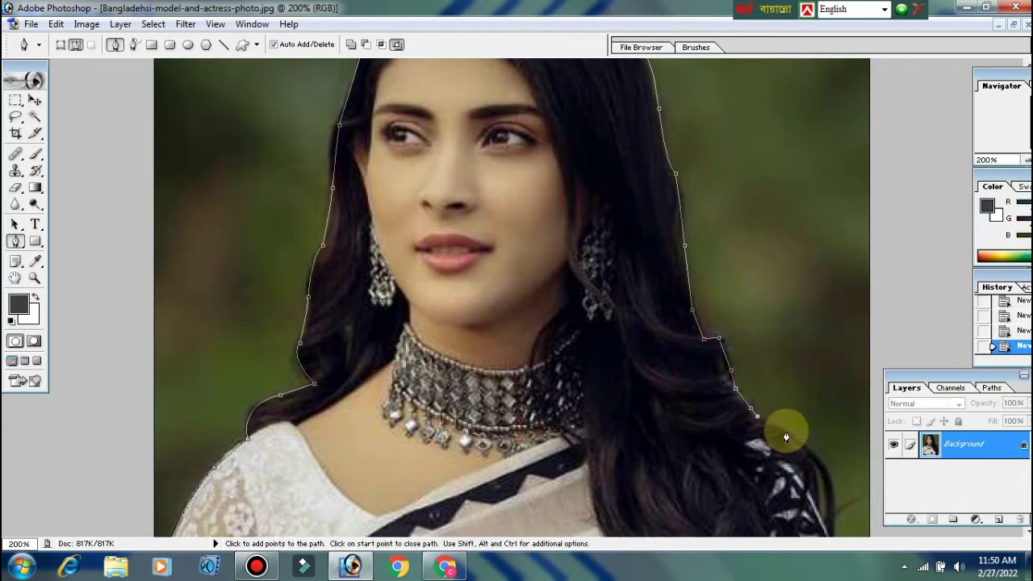
# Step: Extend the path with short segments over the shoulder and down the sleeve to the photo's right edge
pyautogui.click(789, 436)
pyautogui.click(824, 465)
pyautogui.moveTo(839, 487); pyautogui.dragTo(743, 269)
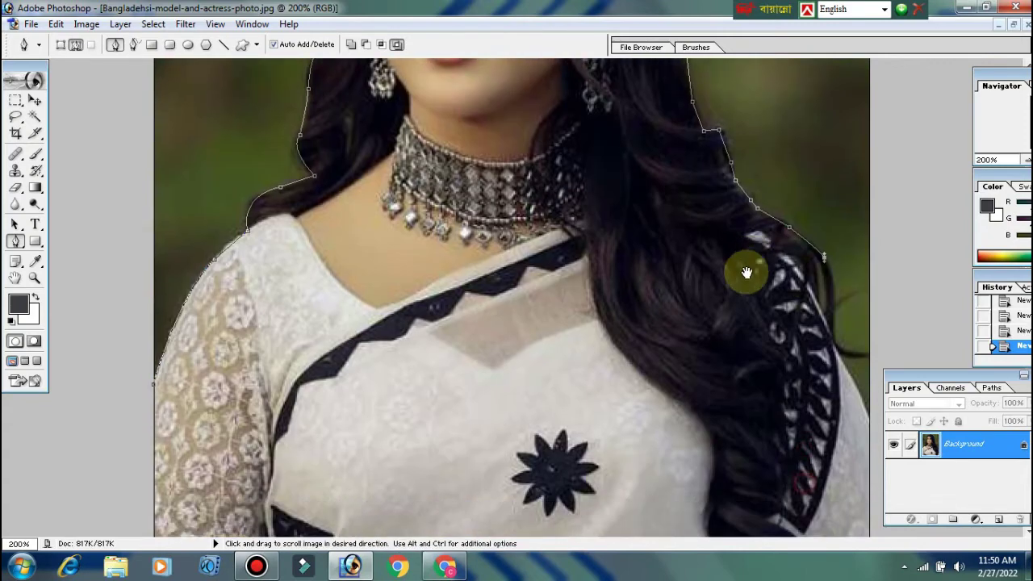
pyautogui.click(837, 306)
pyautogui.click(836, 336)
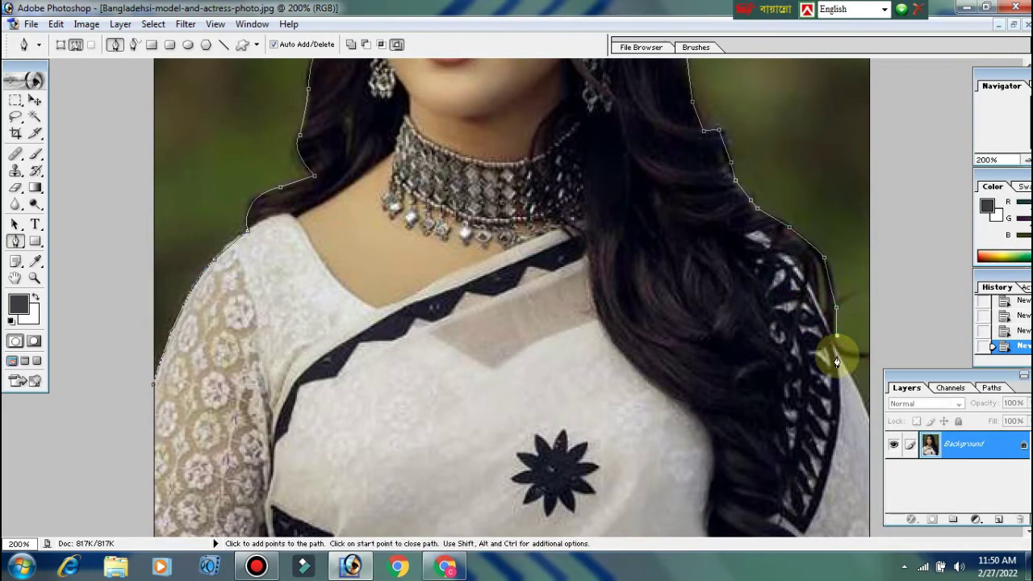
pyautogui.click(839, 355)
pyautogui.click(878, 436)
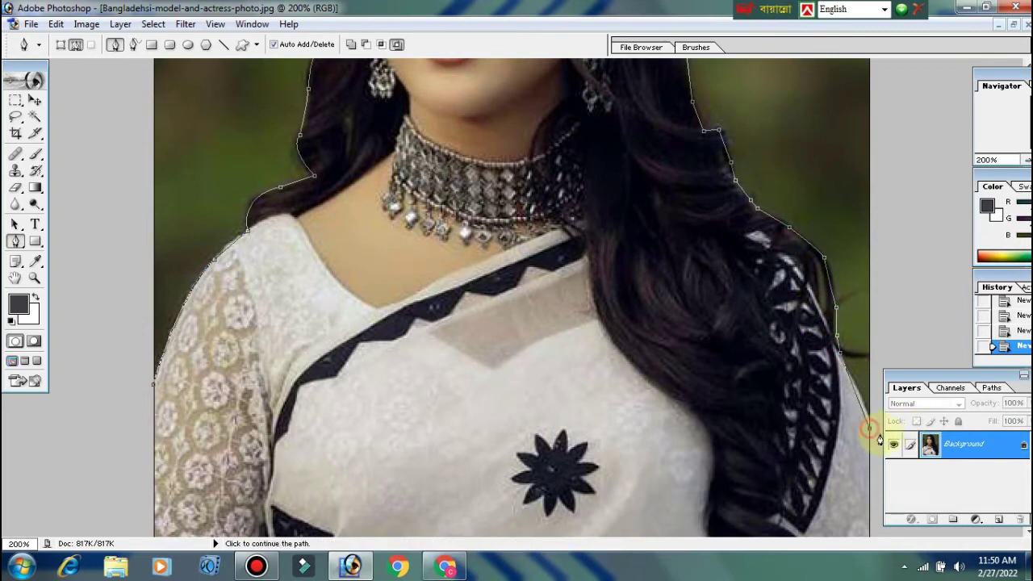
# Step: Loop the path around the outside of the photo above the head and close it at its starting point
pyautogui.hotkey('ctrl', '-')
pyautogui.hotkey('ctrl', '-')
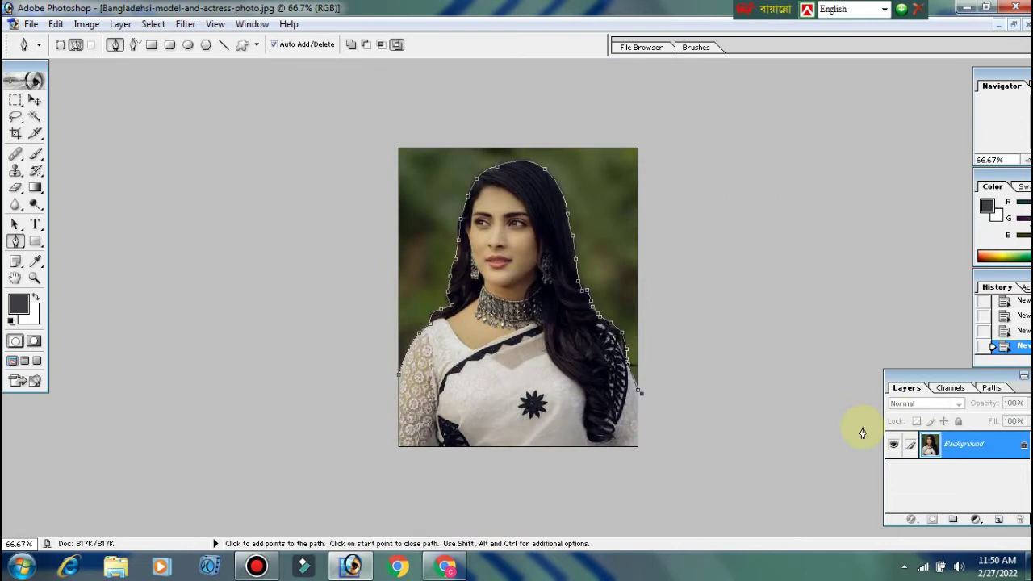
pyautogui.click(728, 171)
pyautogui.click(672, 121)
pyautogui.click(501, 95)
pyautogui.moveTo(351, 131); pyautogui.dragTo(327, 159)
pyautogui.moveTo(301, 284); pyautogui.dragTo(301, 309)
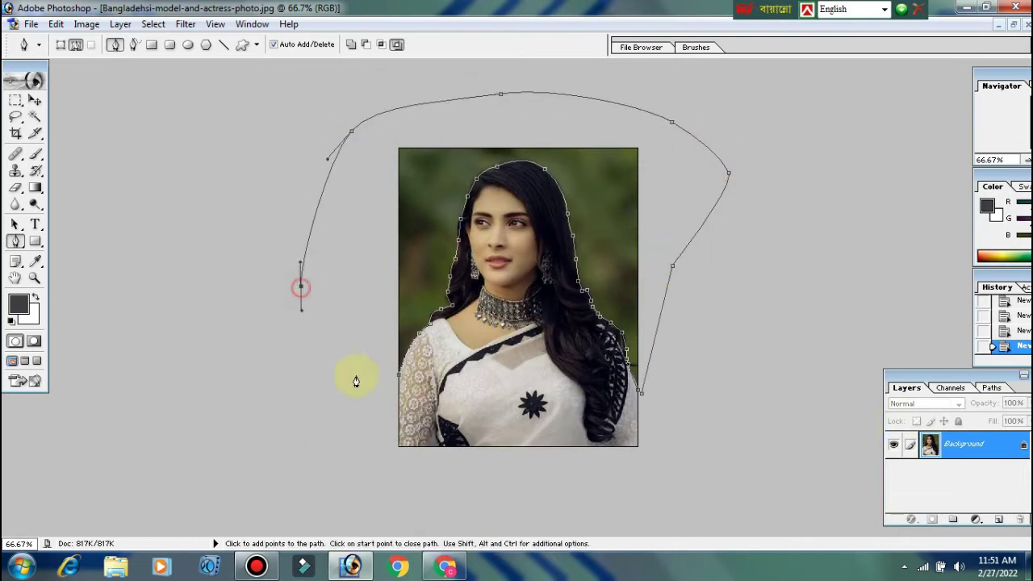
pyautogui.click(403, 384)
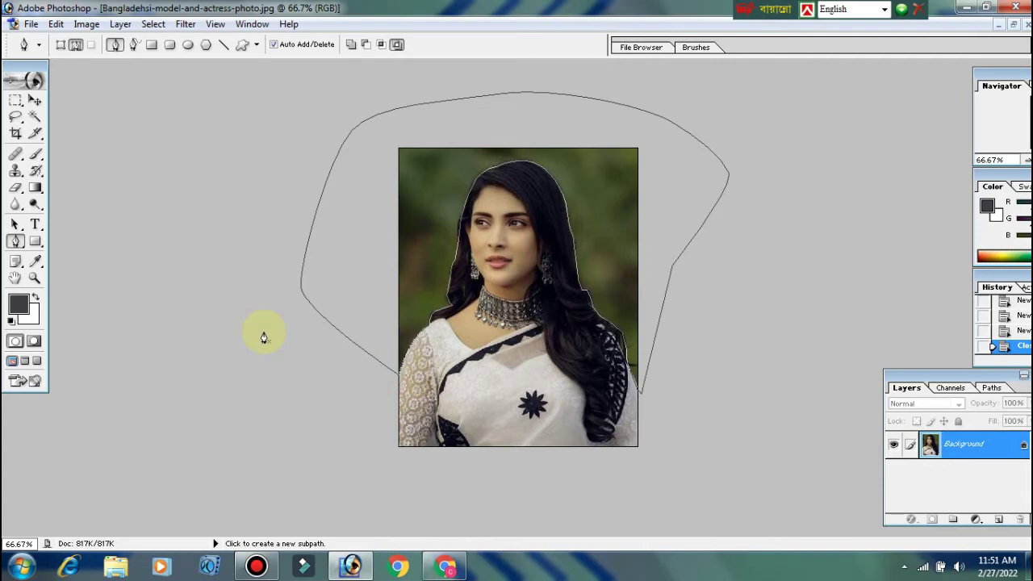
# Step: Turn the closed path into a selection, convert the Background into Layer 0, and delete the selected backdrop
pyautogui.hotkey('ctrl', 'Return')
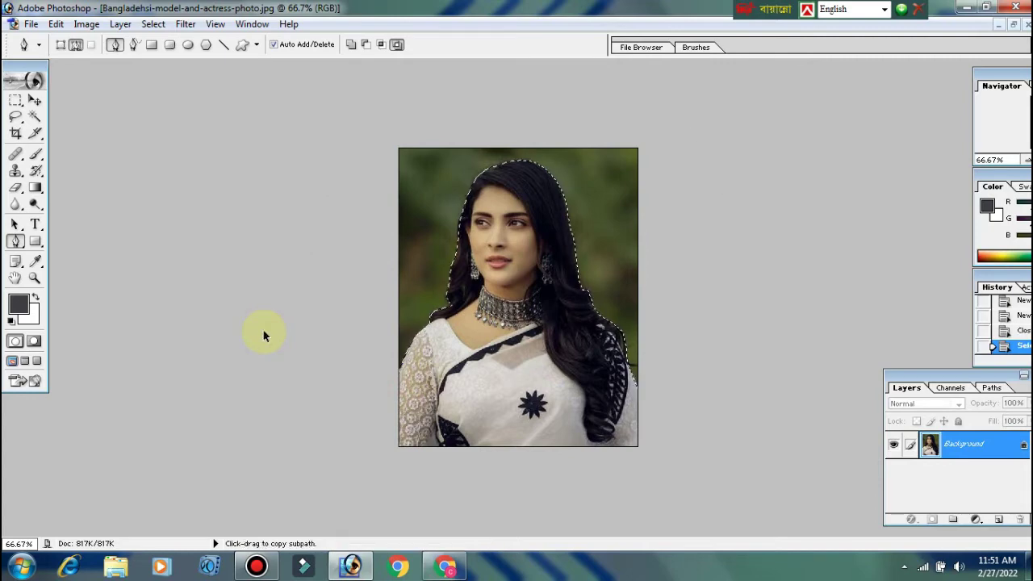
pyautogui.doubleClick(992, 454)
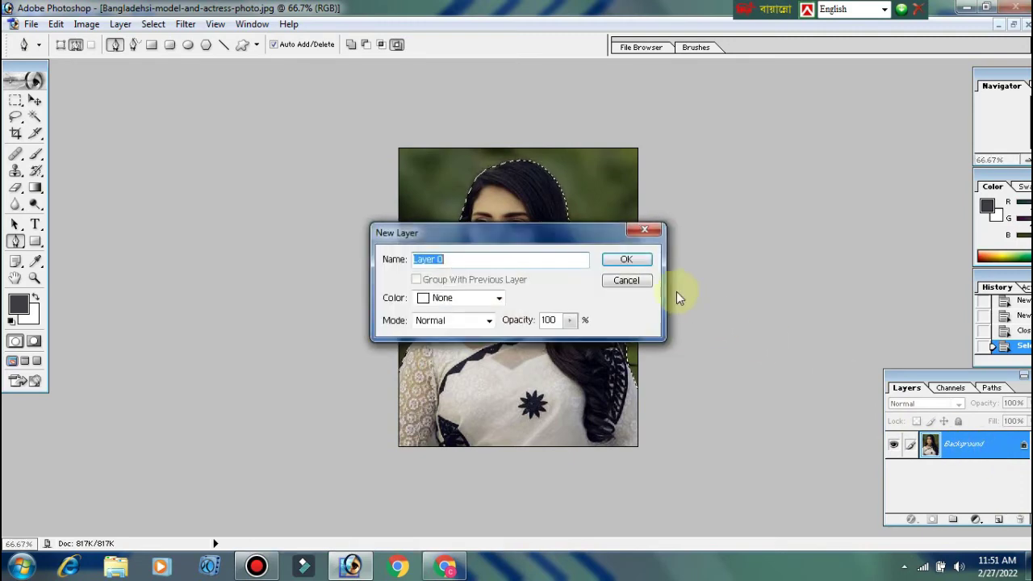
pyautogui.click(627, 260)
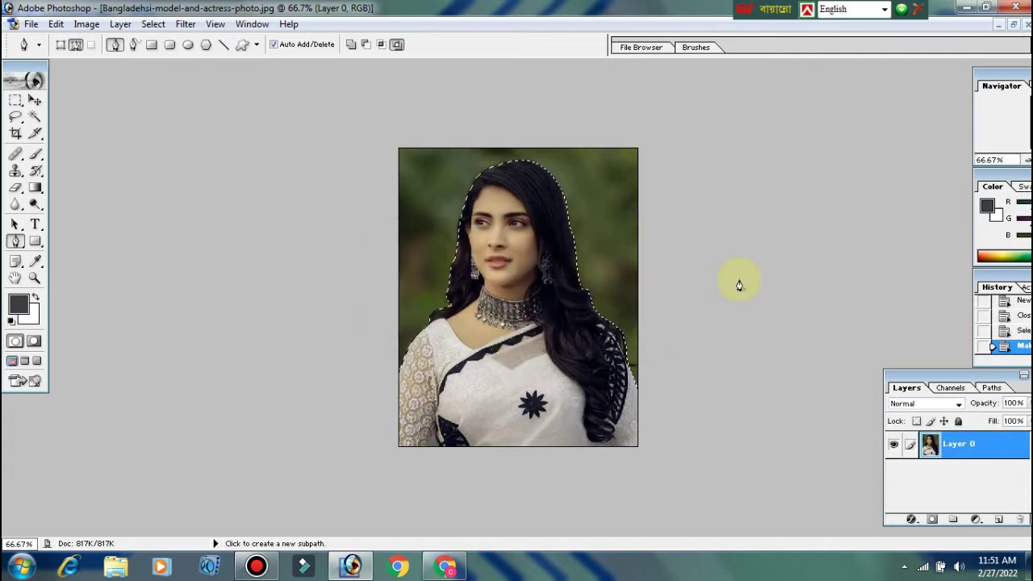
pyautogui.press('Delete')
pyautogui.click(35, 103)
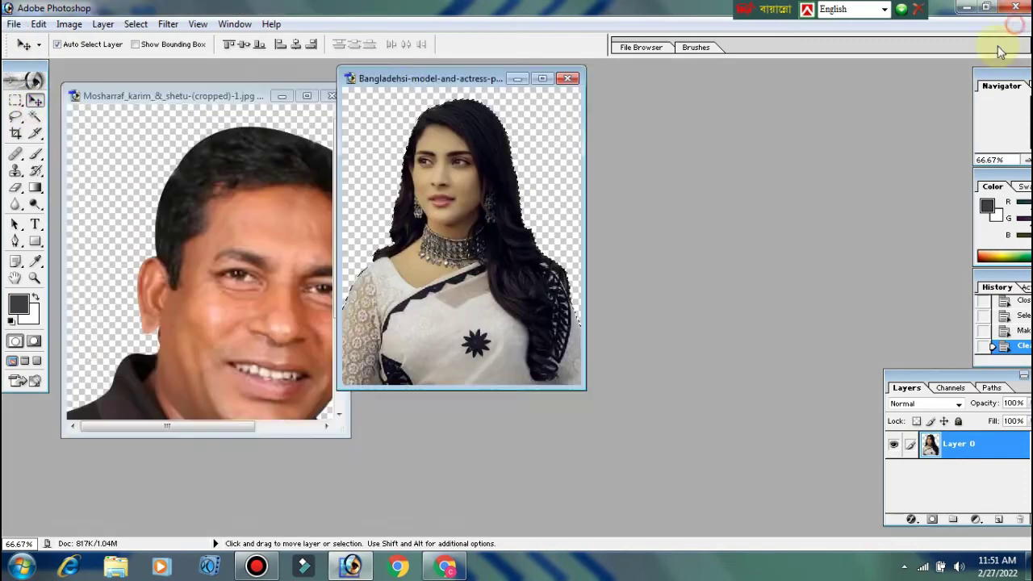
# Step: Bring up the man's photo and crop it to 50 mm wide by 40 mm high, extending the frame into empty canvas on his right-hand side of the image
pyautogui.click(1015, 24)
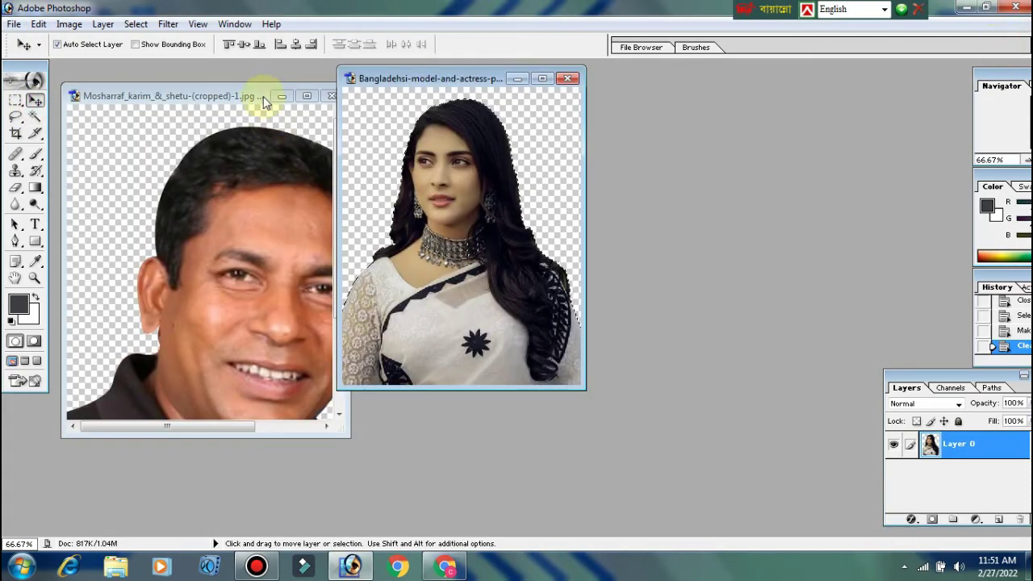
pyautogui.click(264, 99)
pyautogui.click(307, 96)
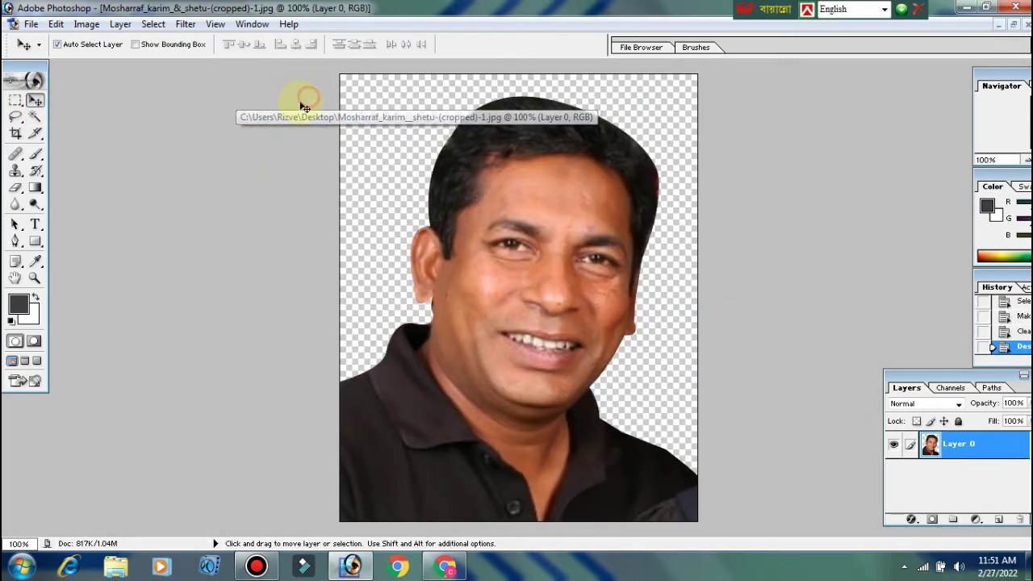
pyautogui.click(15, 135)
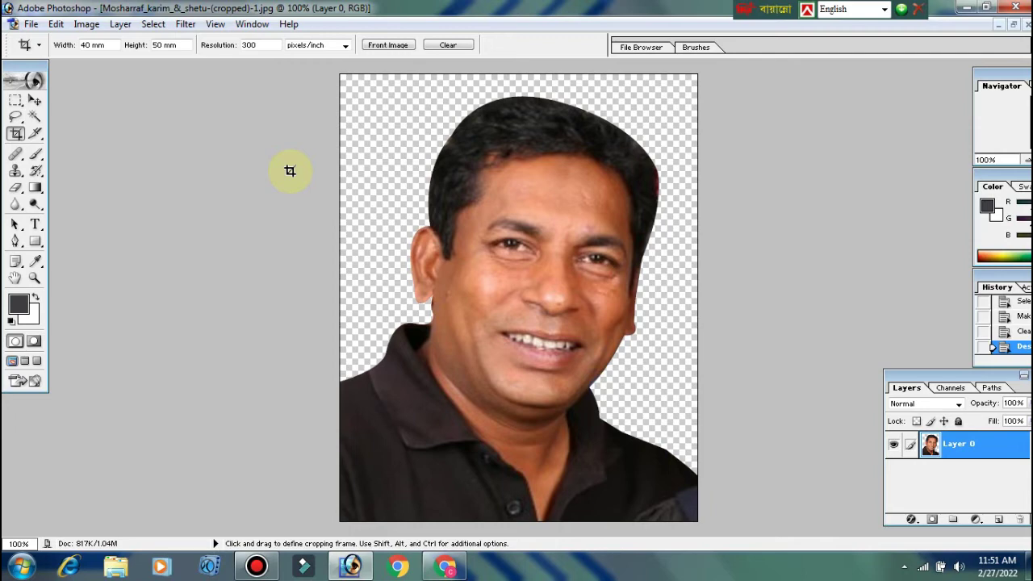
pyautogui.click(107, 44)
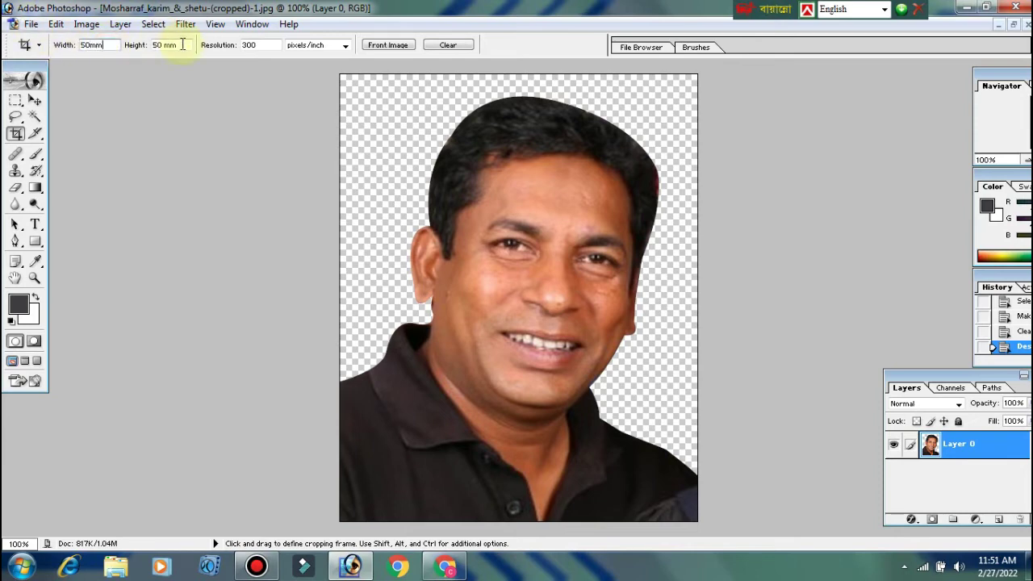
pyautogui.press('Tab')
pyautogui.write('40mm')
pyautogui.moveTo(340, 76); pyautogui.dragTo(759, 505)
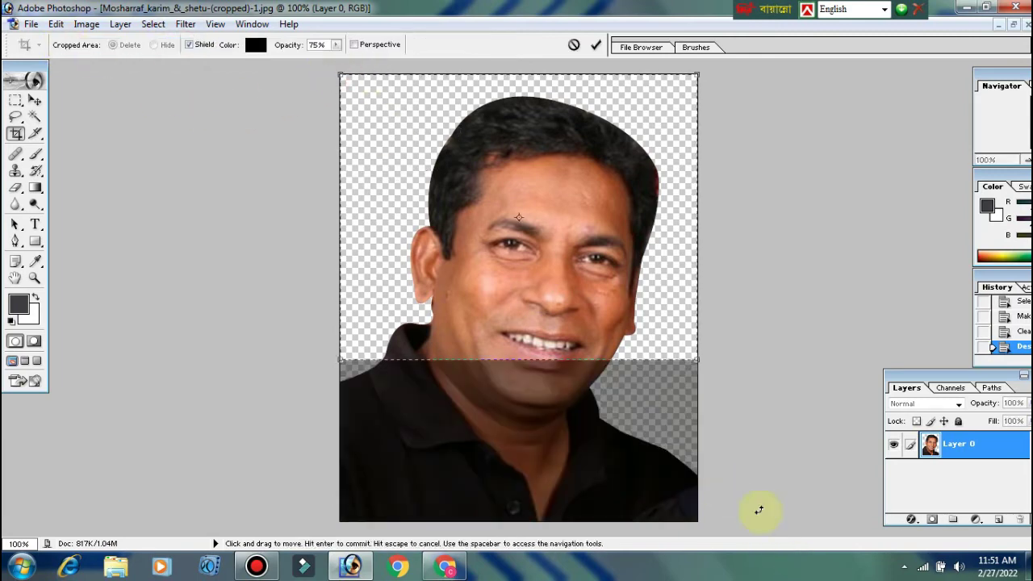
pyautogui.moveTo(697, 359); pyautogui.dragTo(883, 526)
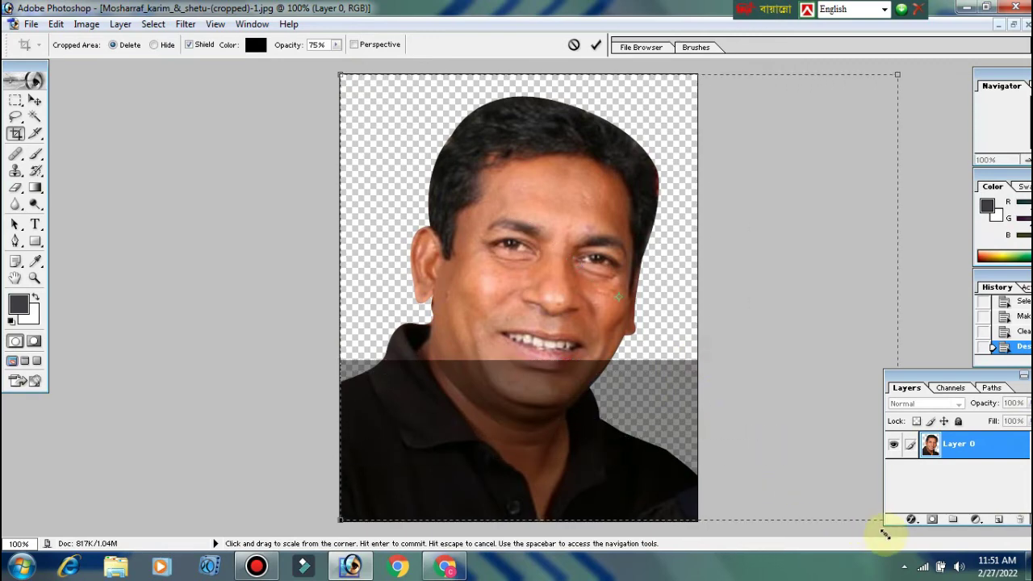
pyautogui.click(595, 45)
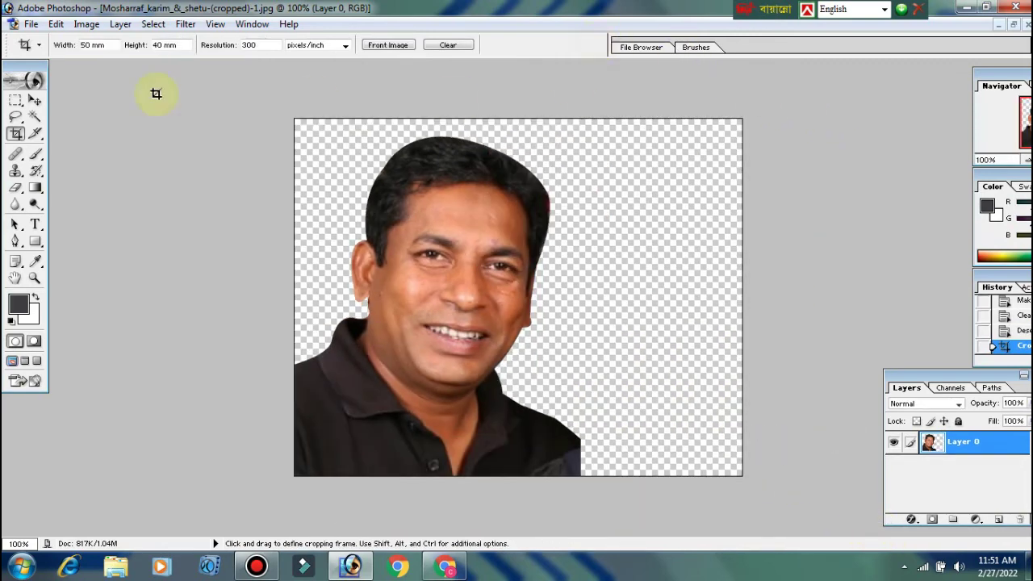
# Step: Nudge the man's layer toward the left edge of the canvas to free space beside him
pyautogui.click(35, 100)
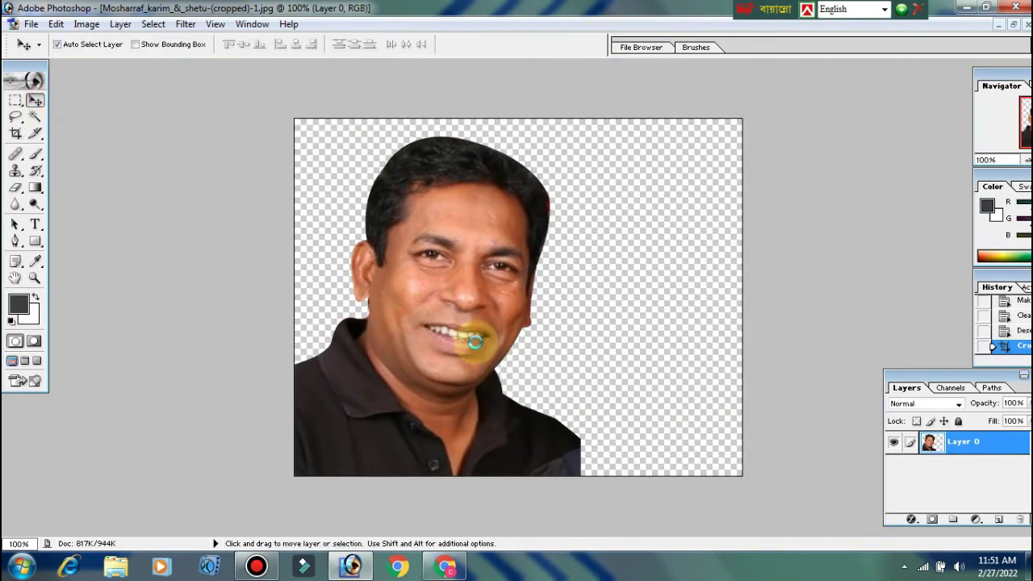
pyautogui.press('Left')
pyautogui.press('Left')
pyautogui.press('Left')
pyautogui.press('Left')
pyautogui.press('Left')
pyautogui.press('Left')
pyautogui.press('Left')
pyautogui.press('Left')
pyautogui.press('Left')
pyautogui.press('Left')
pyautogui.press('Left')
pyautogui.press('Left')
pyautogui.press('Left')
pyautogui.press('Left')
pyautogui.press('Left')
pyautogui.press('Left')
pyautogui.press('Left')
pyautogui.press('Left')
pyautogui.press('Left')
pyautogui.press('Left')
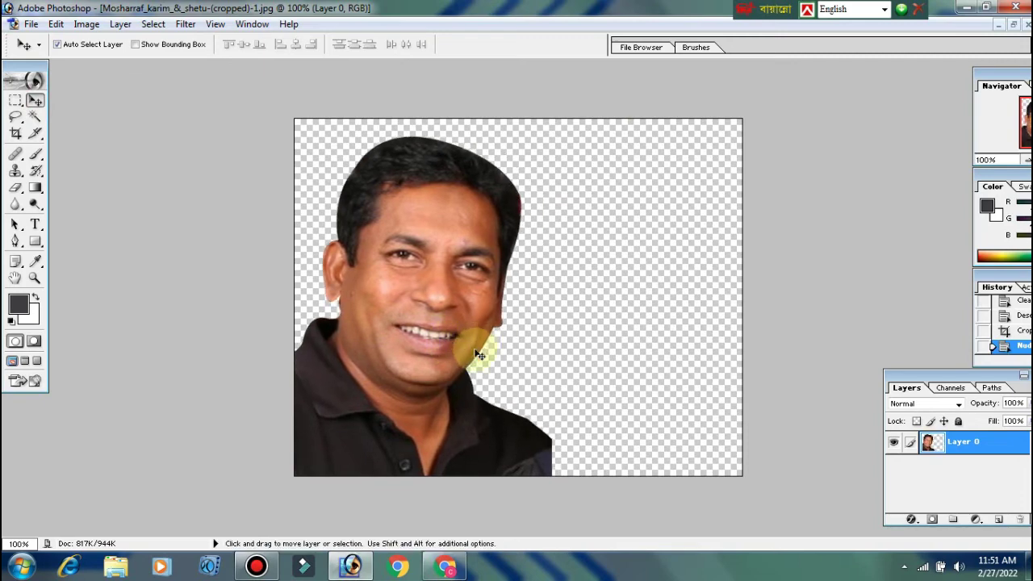
# Step: Copy the woman's cutout into the man's document as a new layer and show that document full size
pyautogui.click(1014, 25)
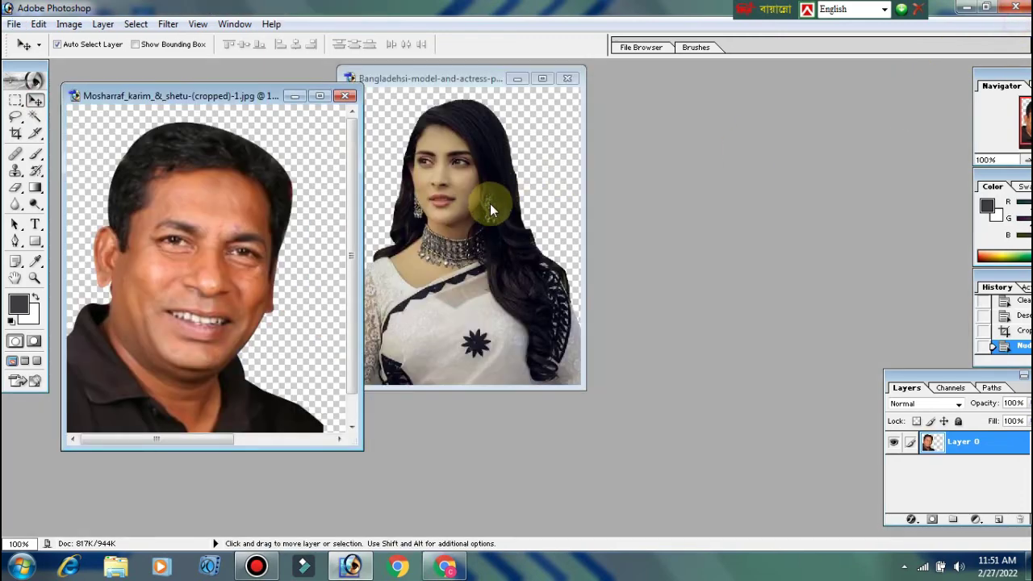
pyautogui.moveTo(428, 279); pyautogui.dragTo(311, 224)
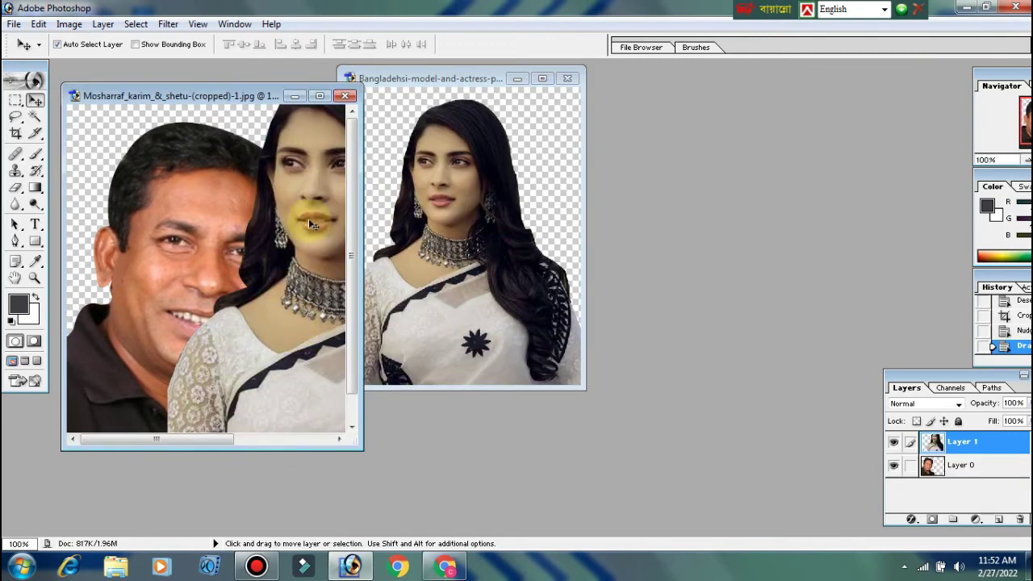
pyautogui.click(320, 96)
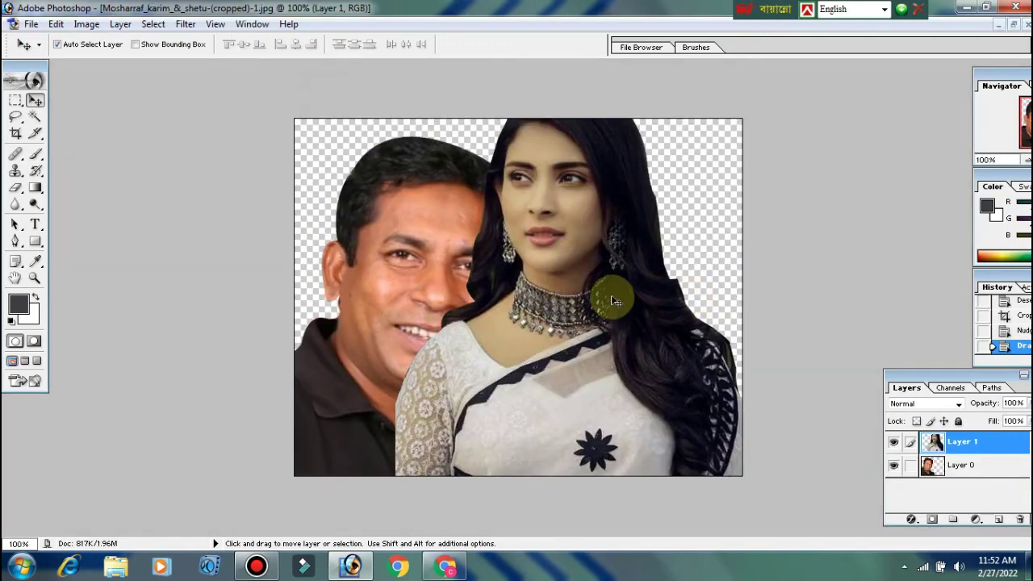
# Step: Scale the woman's layer down proportionally with Free Transform and place her in the empty area beside the man
pyautogui.hotkey('ctrl', 't')
pyautogui.moveTo(746, 88); pyautogui.dragTo(680, 171)
pyautogui.moveTo(659, 209); pyautogui.dragTo(729, 239)
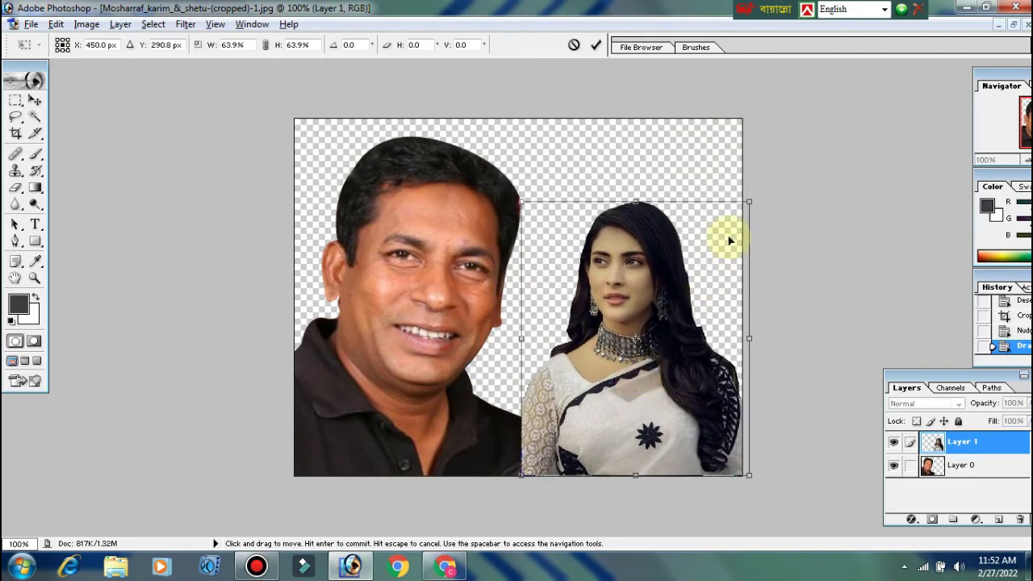
pyautogui.moveTo(746, 203); pyautogui.dragTo(761, 173)
pyautogui.moveTo(676, 316); pyautogui.dragTo(668, 312)
pyautogui.click(595, 45)
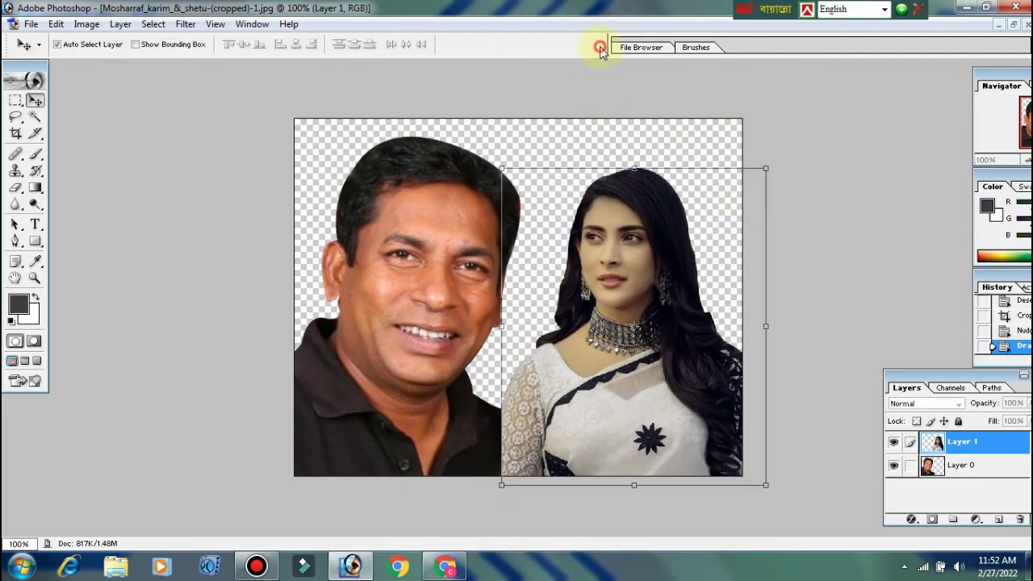
# Step: Move the woman's layer below the man's layer and nudge her up slightly
pyautogui.moveTo(968, 442); pyautogui.dragTo(963, 481)
pyautogui.click(438, 363)
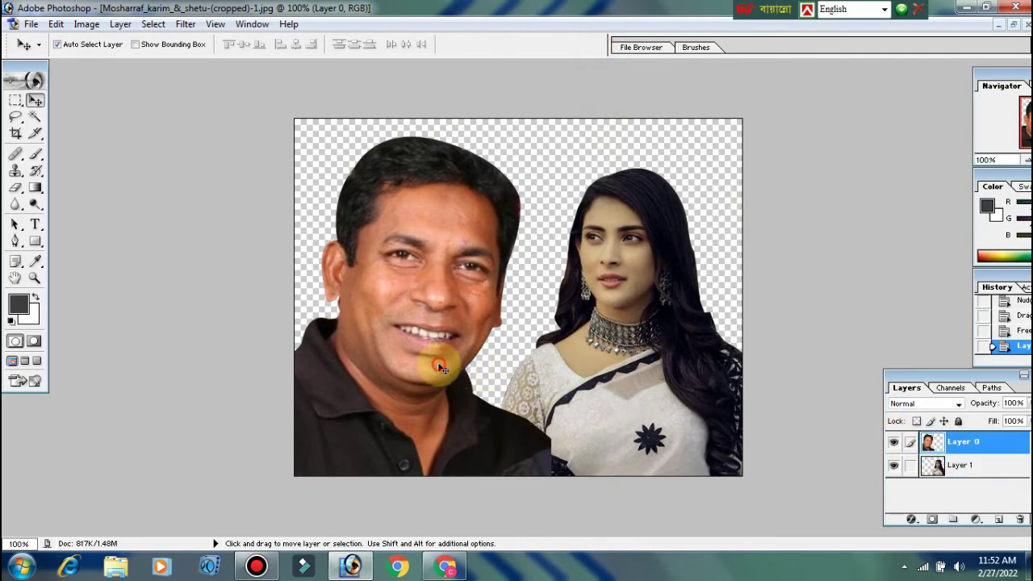
pyautogui.click(624, 355)
pyautogui.press('Up')
pyautogui.press('Up')
pyautogui.press('Up')
pyautogui.press('Up')
pyautogui.press('Up')
pyautogui.press('Up')
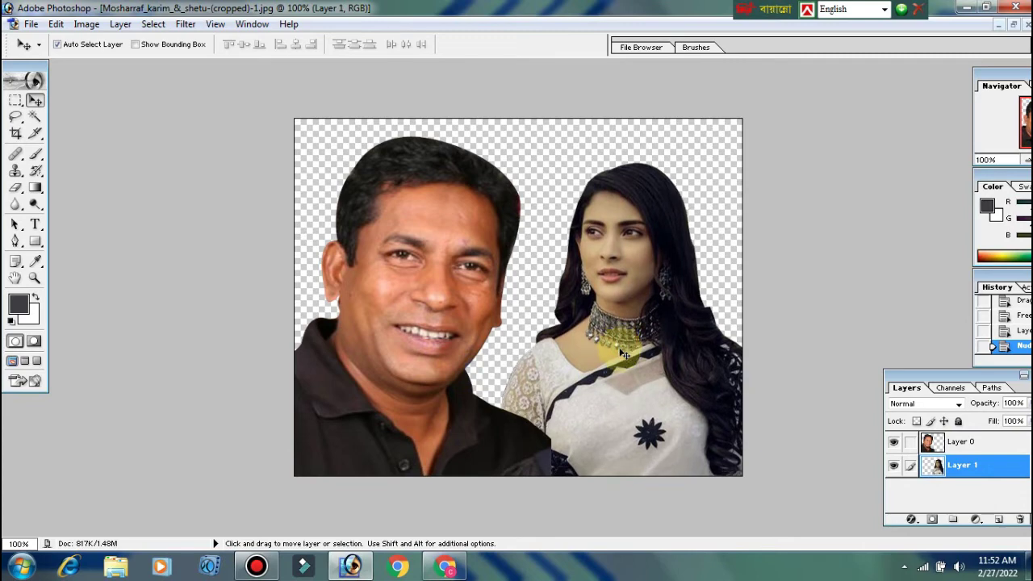
# Step: Add a new empty layer and place it at the bottom of the layer stack
pyautogui.click(998, 520)
pyautogui.moveTo(985, 465); pyautogui.dragTo(984, 493)
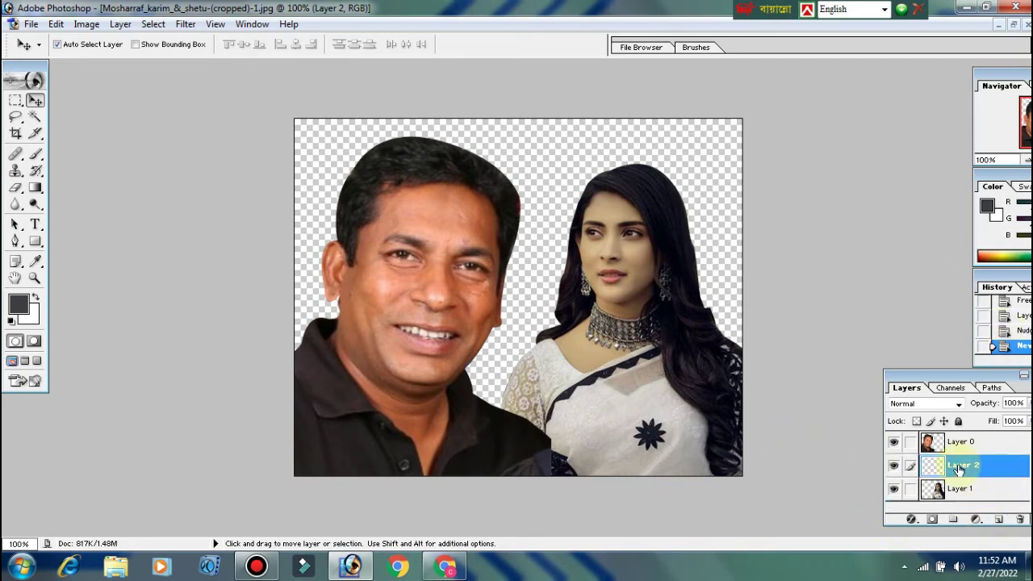
pyautogui.moveTo(954, 466)
pyautogui.mouseDown()
pyautogui.moveTo(960, 505)
pyautogui.moveTo(968, 489)
pyautogui.moveTo(924, 513)
pyautogui.mouseUp()
# Step: Set the background colour to violet 6819F8 and fill the new bottom layer with it
pyautogui.click(34, 321)
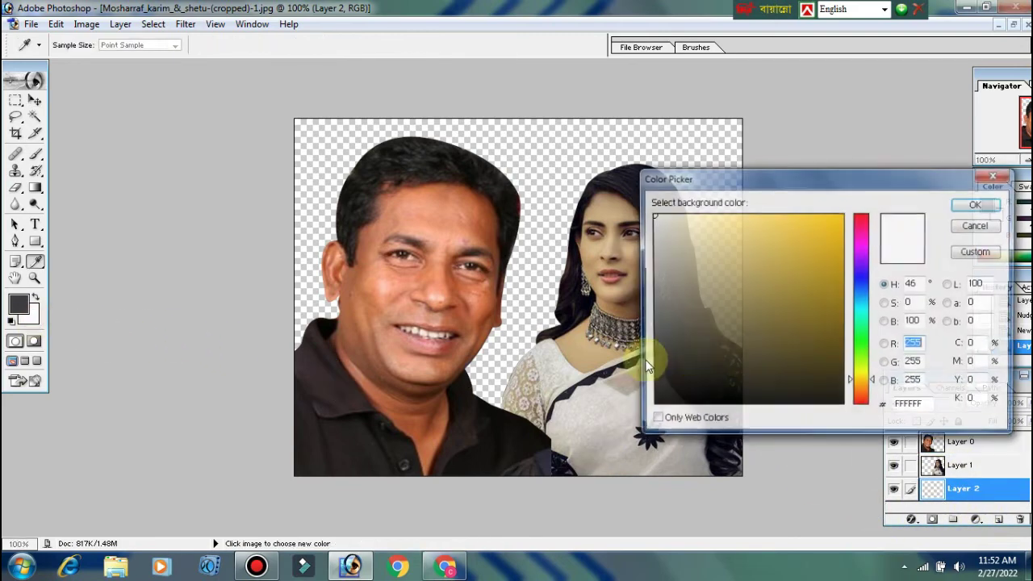
pyautogui.moveTo(862, 270)
pyautogui.mouseDown()
pyautogui.moveTo(859, 253)
pyautogui.moveTo(861, 267)
pyautogui.mouseUp()
pyautogui.click(826, 226)
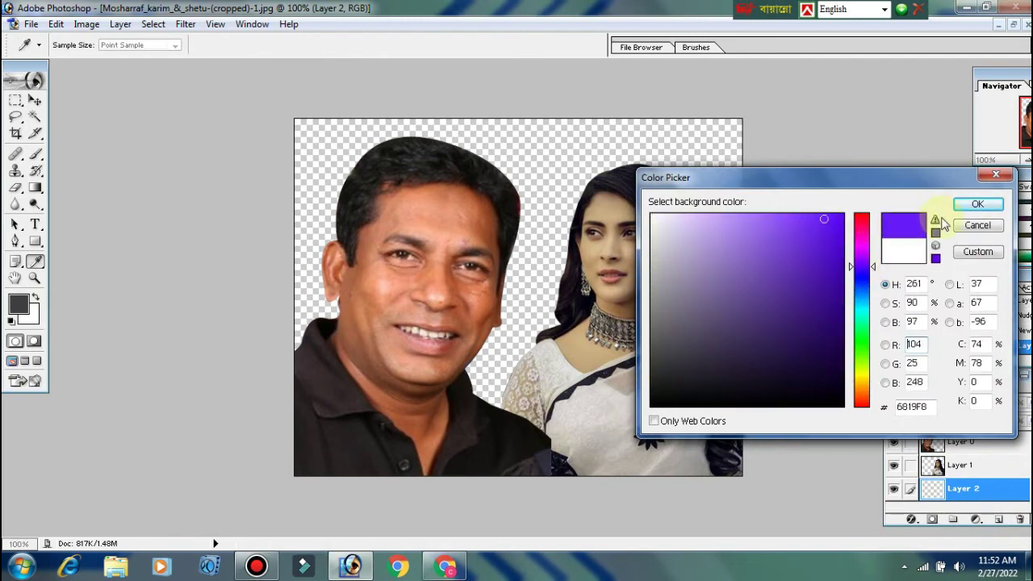
pyautogui.click(965, 205)
pyautogui.press('v')
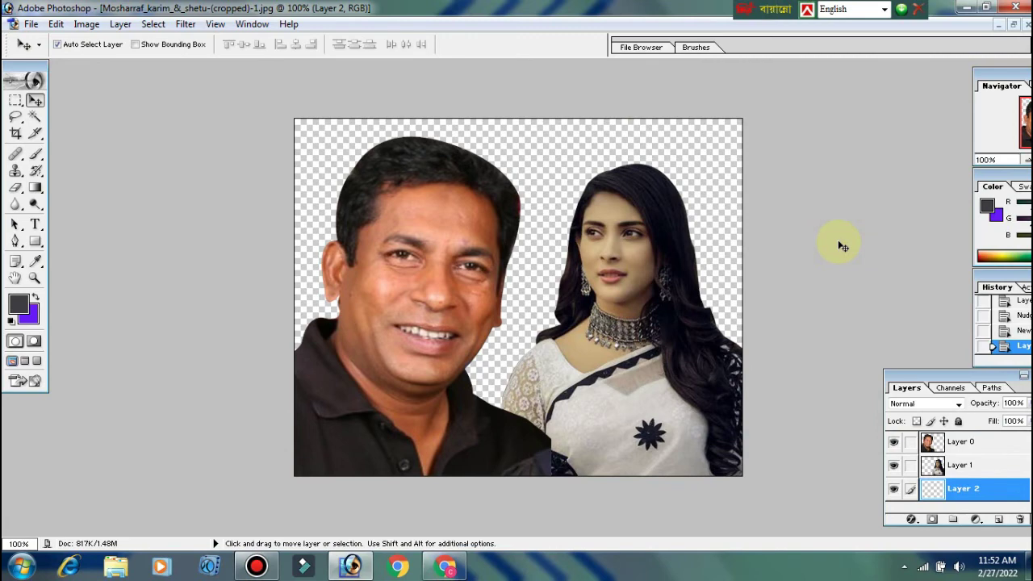
pyautogui.hotkey('alt', 'BackSpace')
pyautogui.hotkey('ctrl', 'BackSpace')
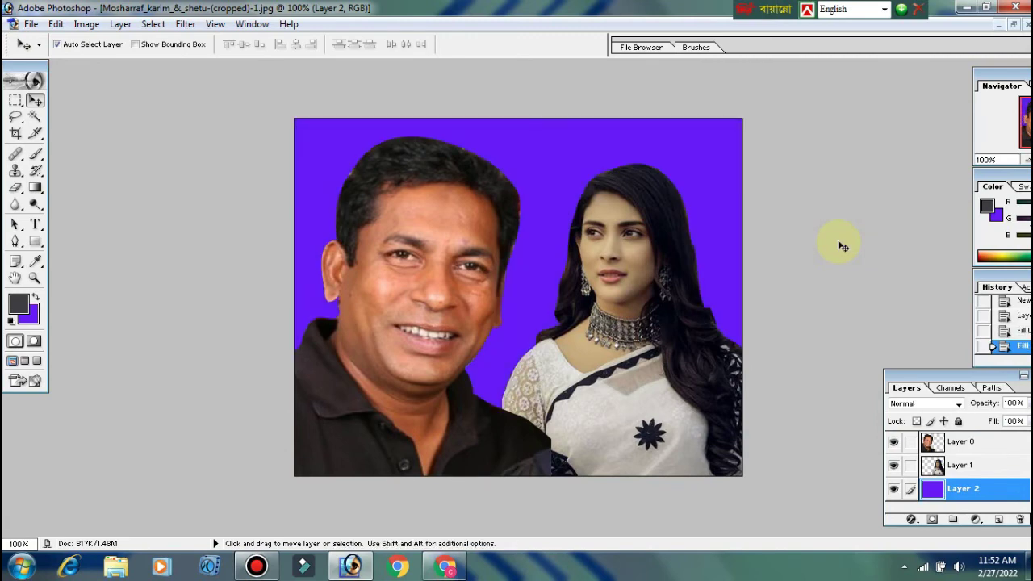
# Step: Merge all visible layers and crop nearly the whole composite to 50 × 40 mm at 300 pixels/inch
pyautogui.press('shift')
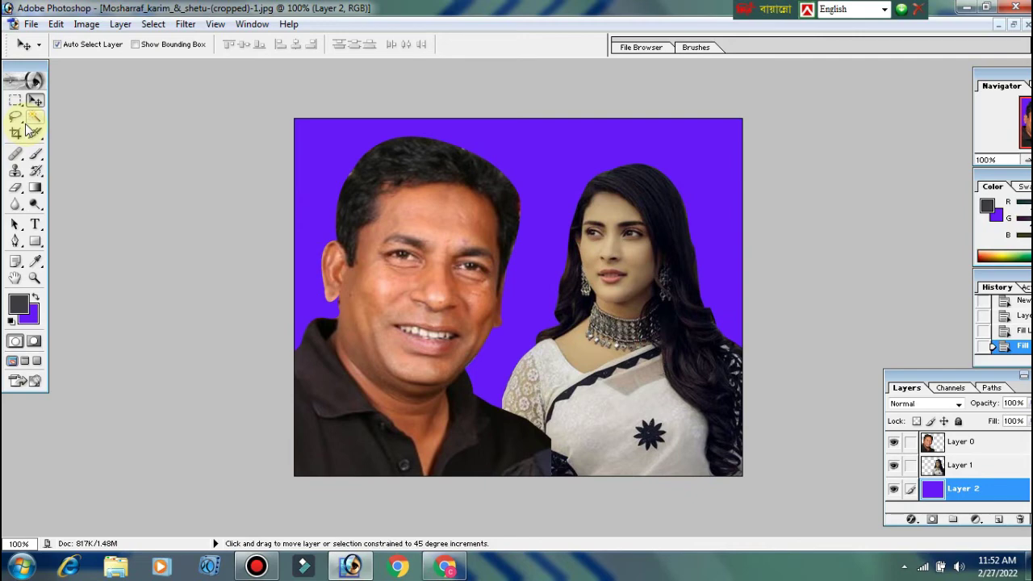
pyautogui.hotkey('ctrl', 'shift', 'e')
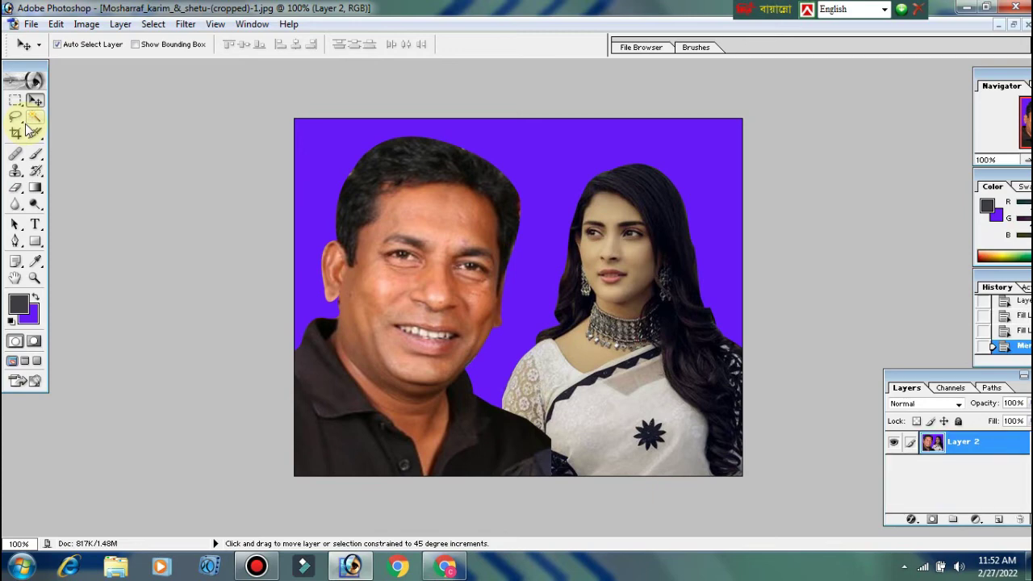
pyautogui.click(14, 134)
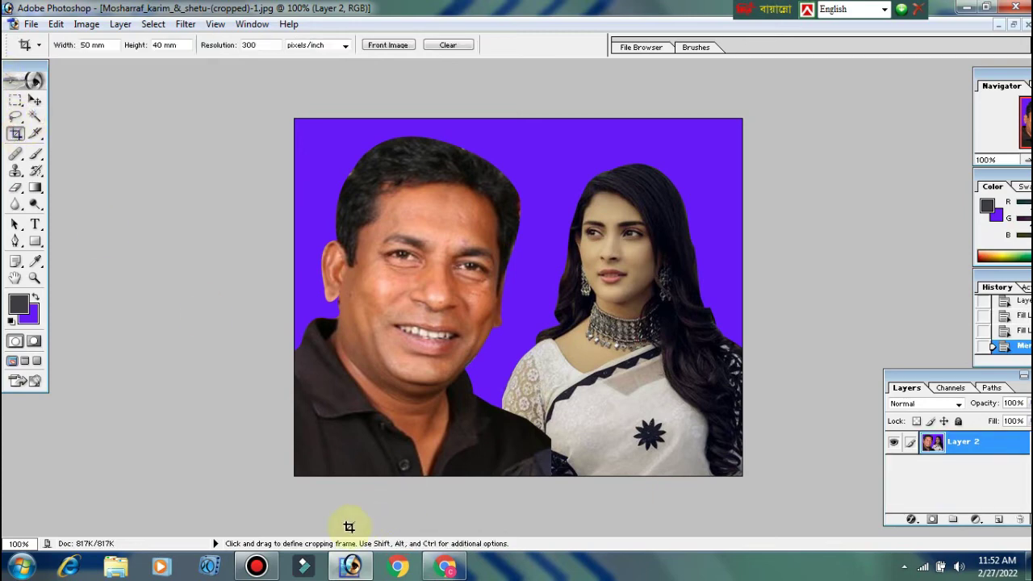
pyautogui.moveTo(295, 118); pyautogui.dragTo(736, 554)
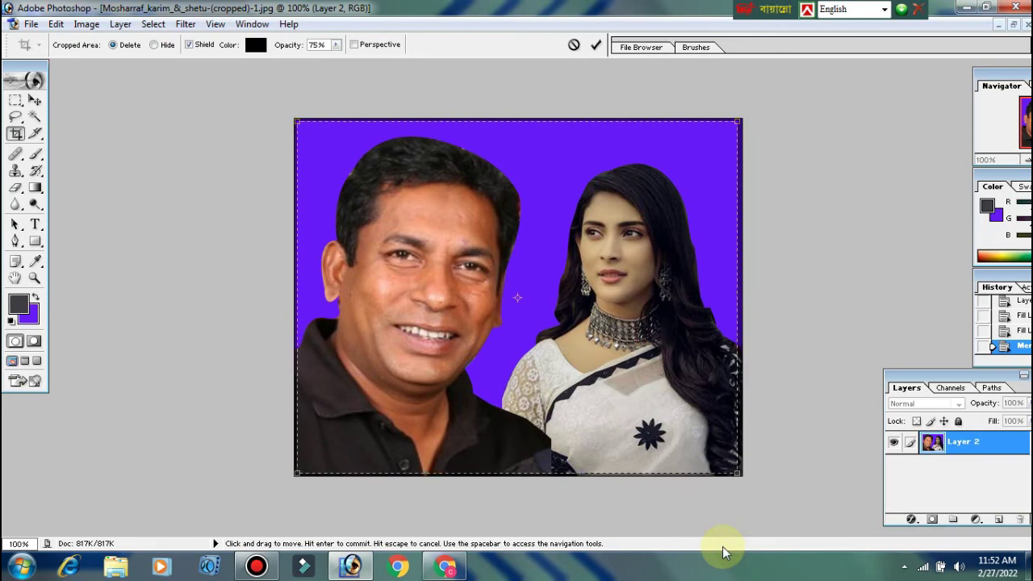
pyautogui.click(598, 46)
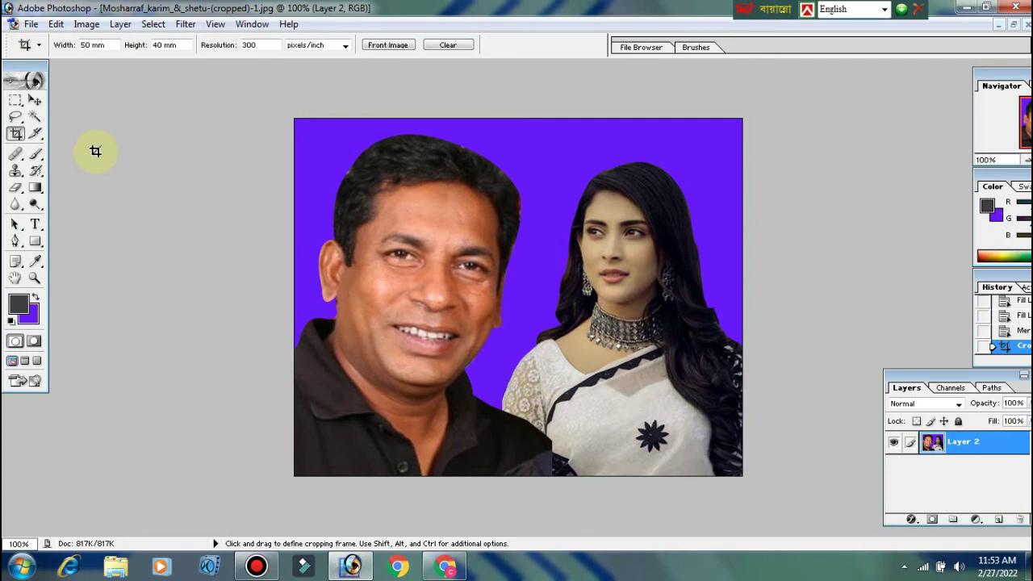
# Step: Brighten the merged photo with Curves by raising the midpoint of the RGB curve slightly
pyautogui.hotkey('ctrl', 'm')
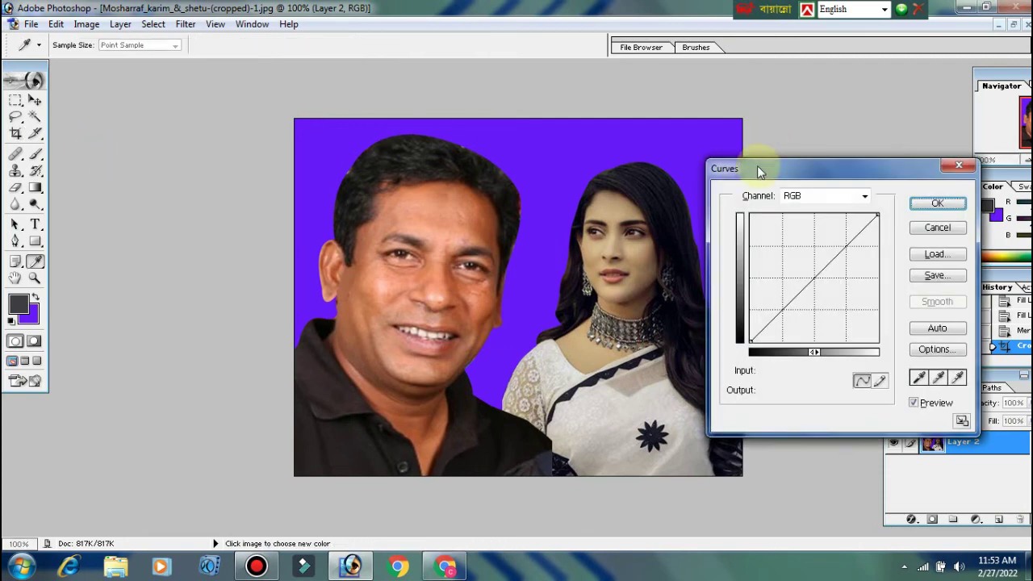
pyautogui.moveTo(767, 168); pyautogui.dragTo(783, 164)
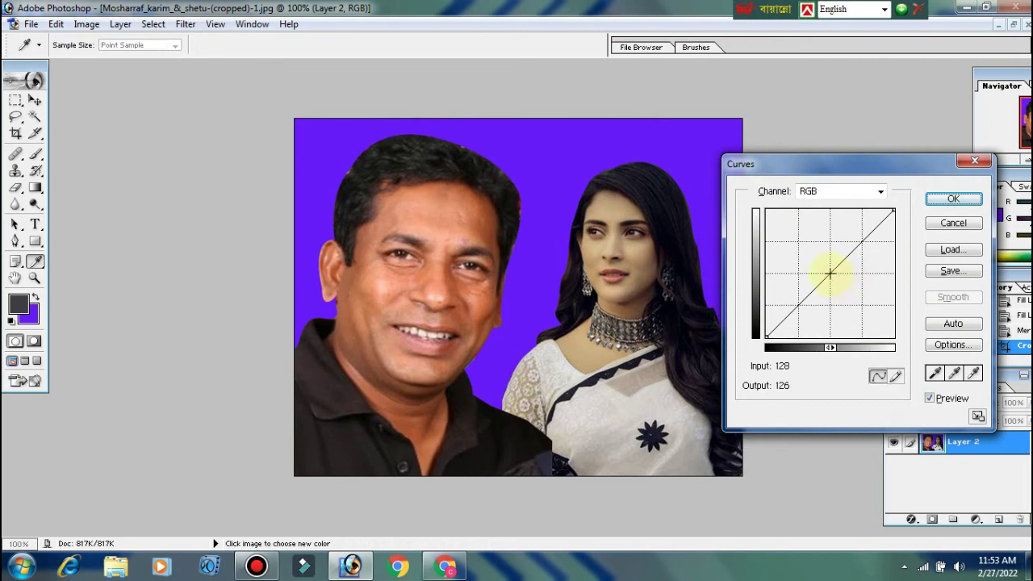
pyautogui.moveTo(829, 274); pyautogui.dragTo(824, 260)
pyautogui.click(949, 201)
pyautogui.press('c')
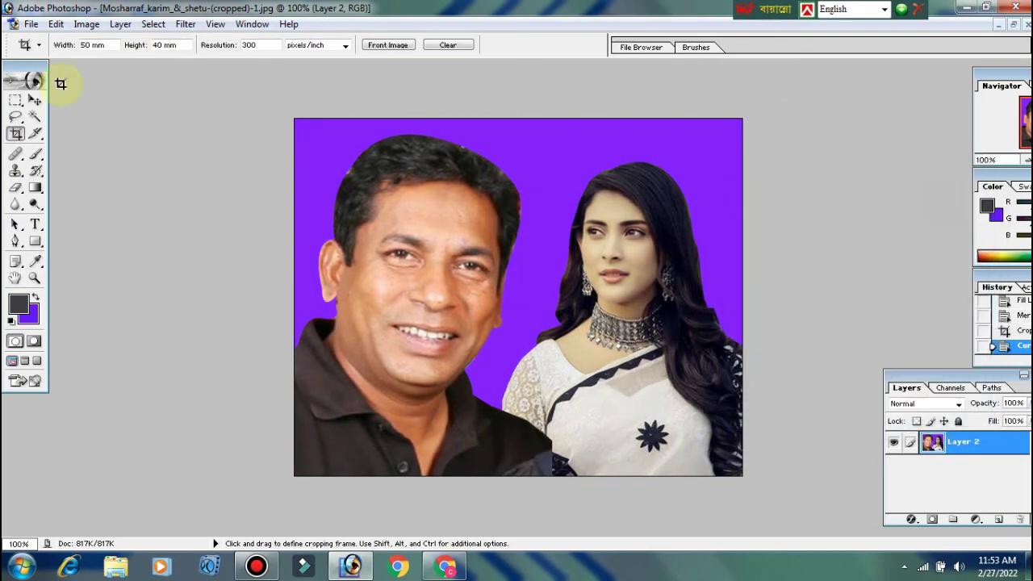
# Step: Save the joint photo to the desktop as a JPEG copy with High quality and Baseline ("Standard") format
pyautogui.click(30, 24)
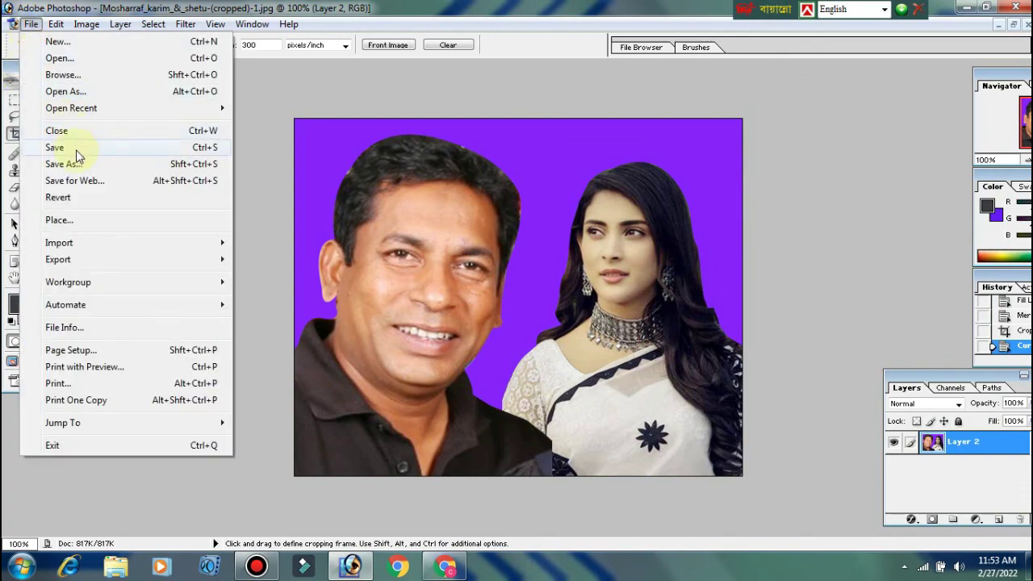
pyautogui.click(78, 164)
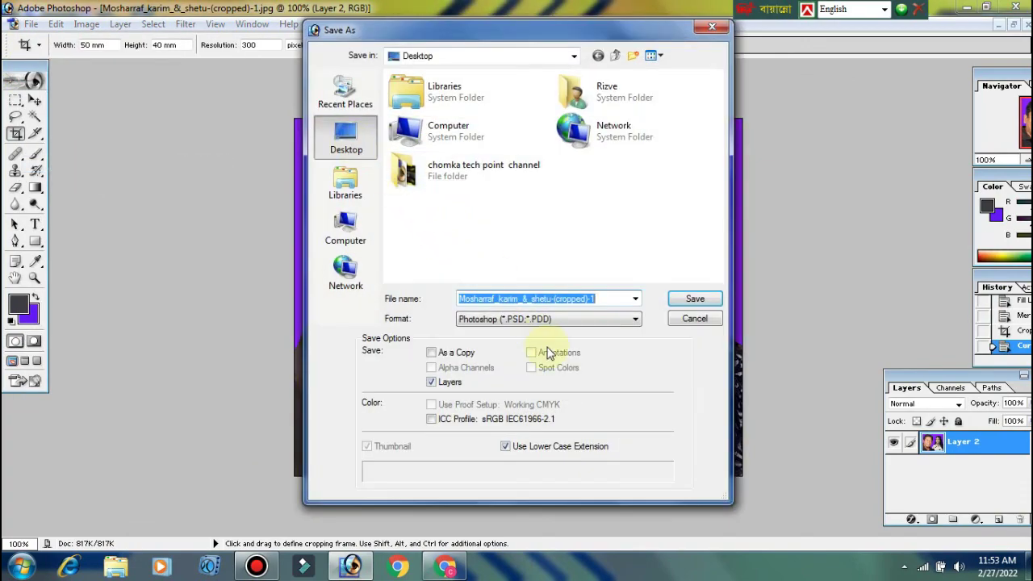
pyautogui.click(553, 321)
pyautogui.click(517, 385)
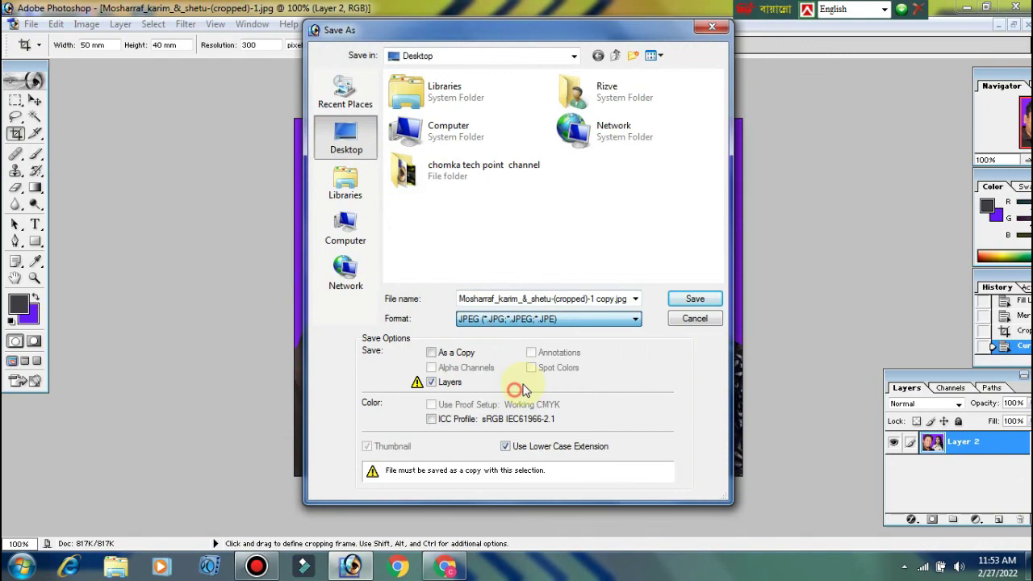
pyautogui.click(692, 299)
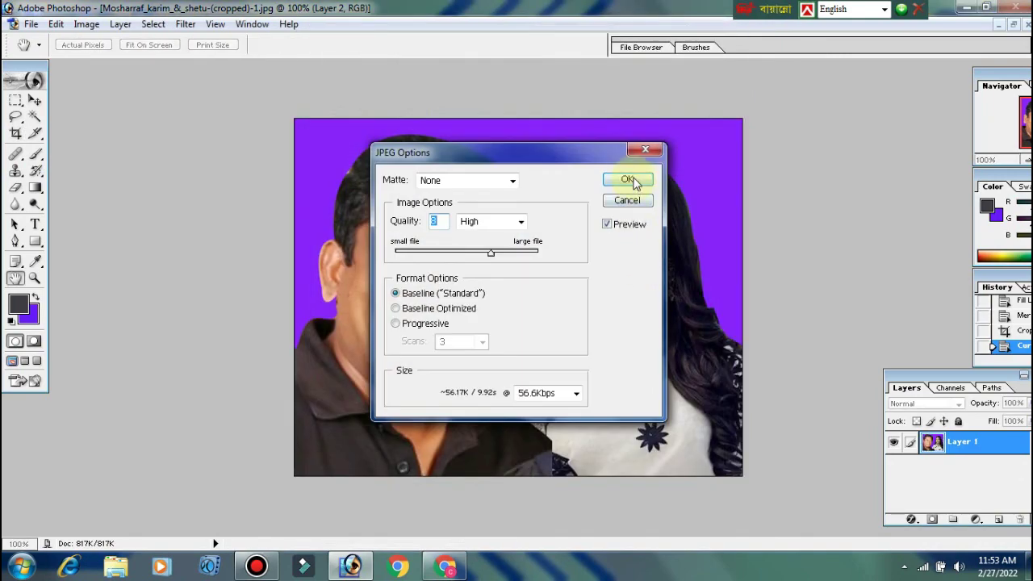
pyautogui.click(632, 176)
# Step: Switch to the desktop and open the saved JPEG copy of the joint photo to check it
pyautogui.click(966, 7)
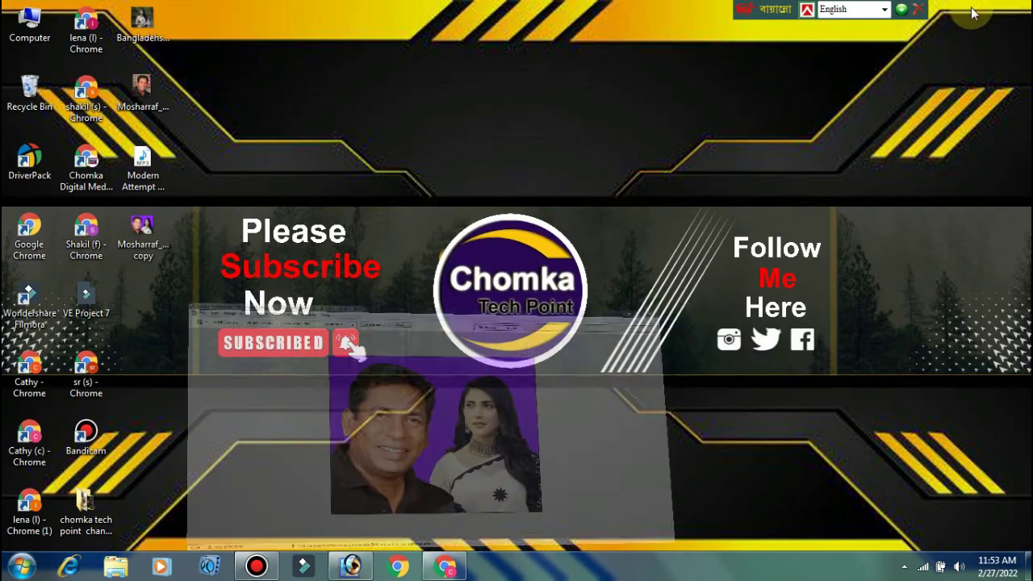
pyautogui.doubleClick(143, 233)
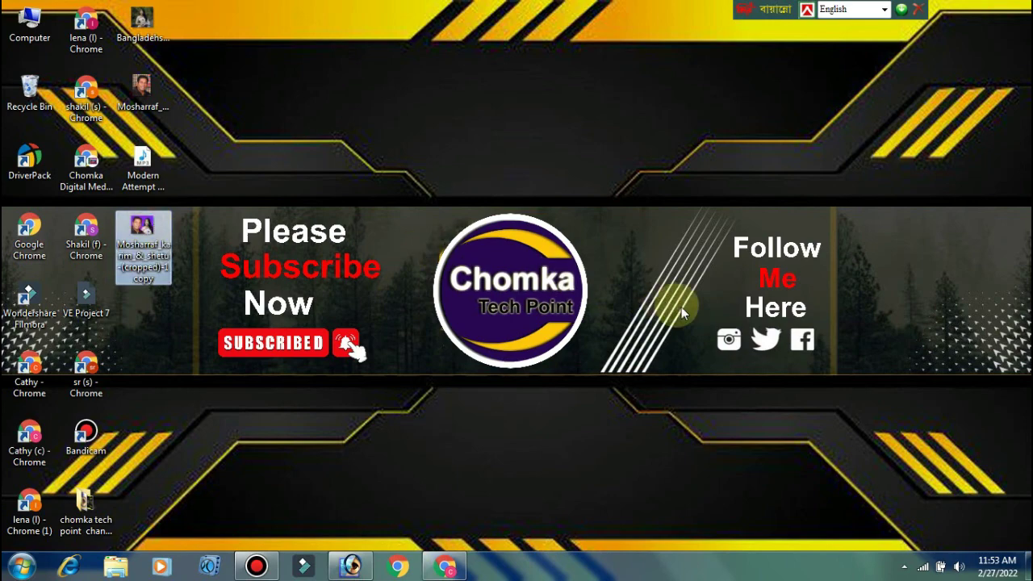